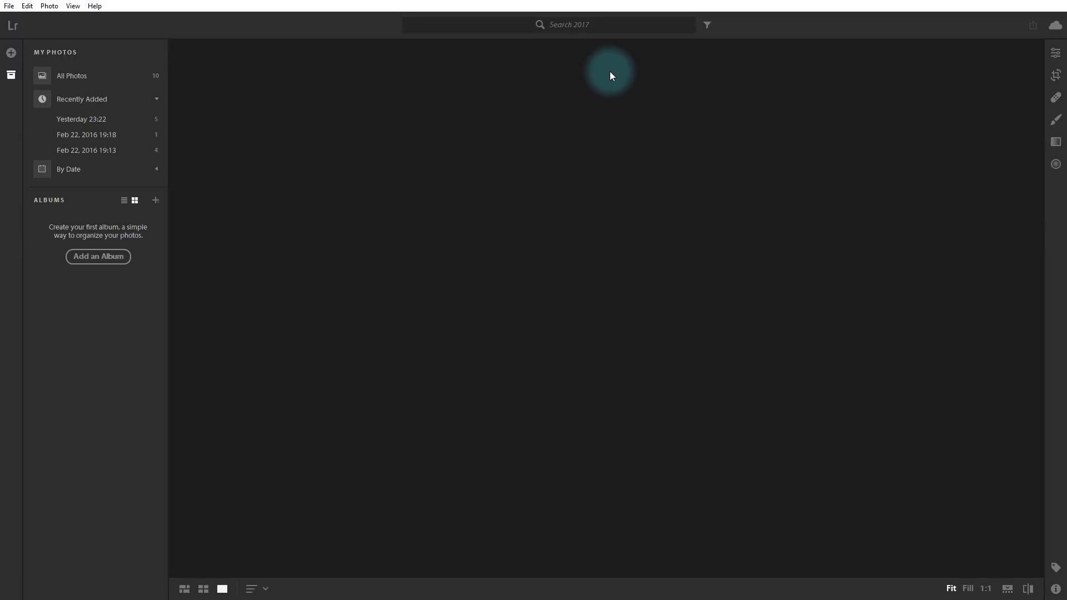
Add photos from the Desktop's 2016-06-04 folder to review its 101 photos for import
left_click(11, 53)
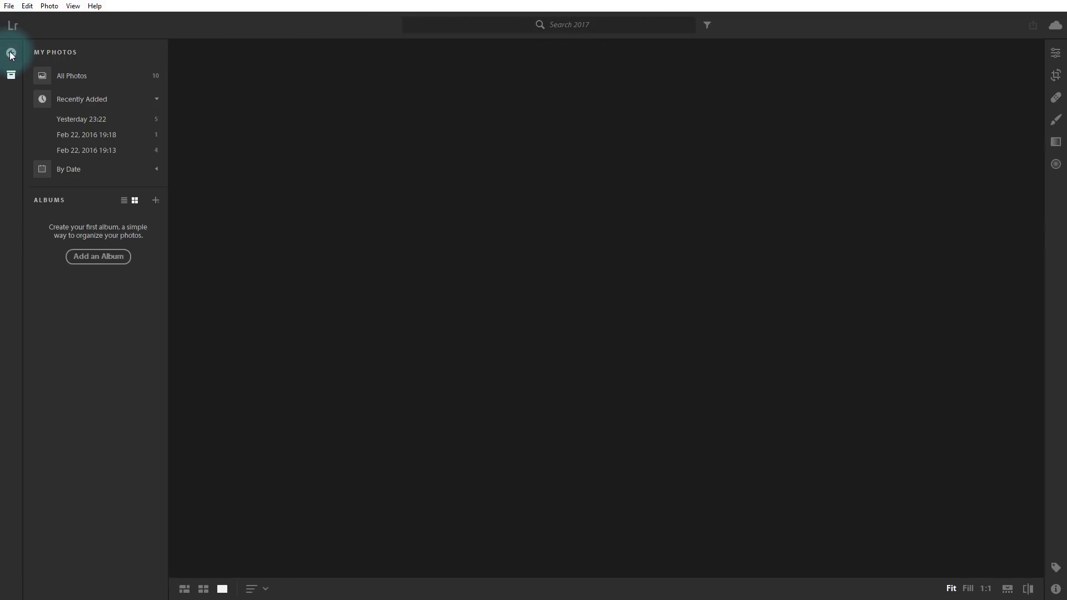
left_click(407, 252)
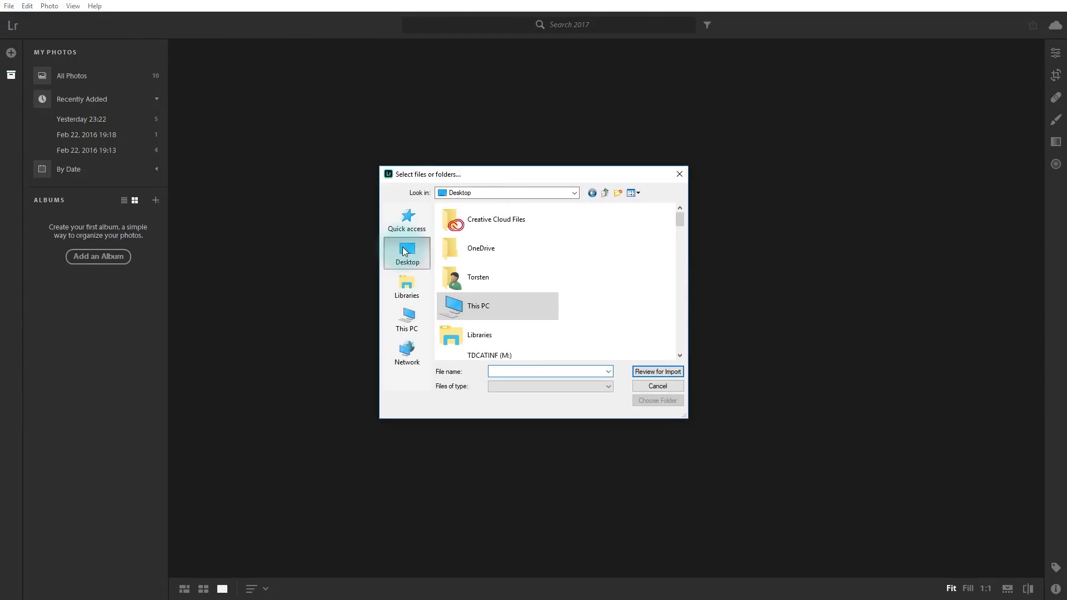
left_click_drag(680, 220, 623, 258)
left_click(497, 236)
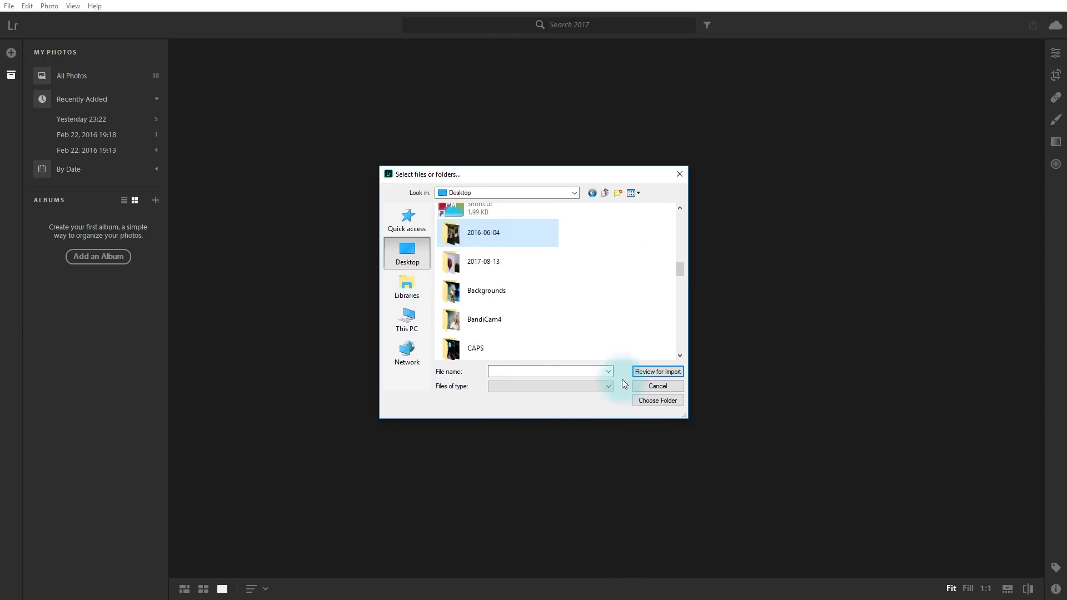
left_click(658, 401)
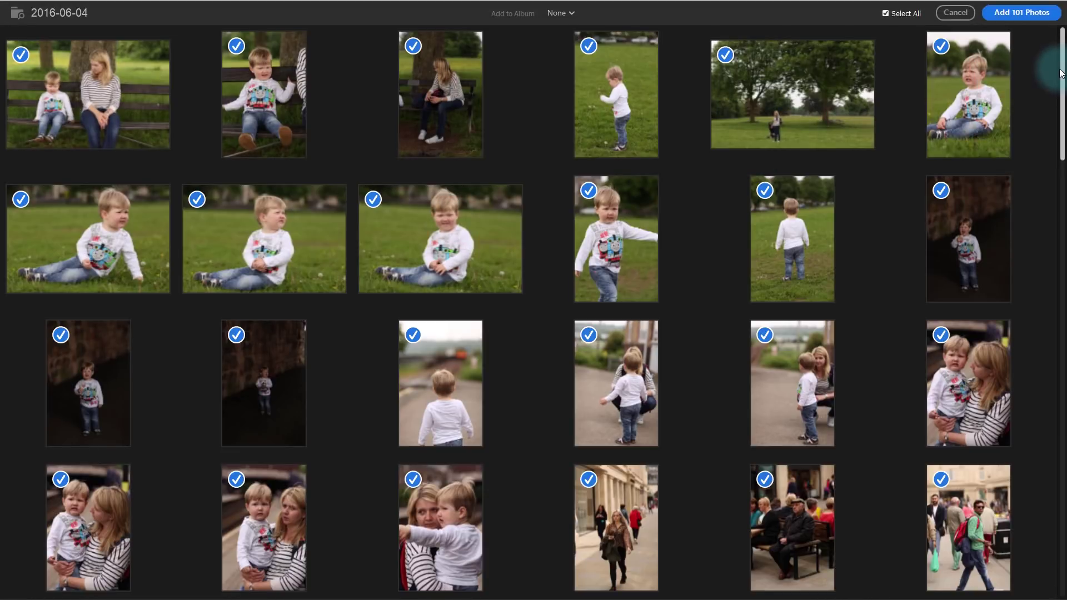
Scroll through the import grid, keeping all 101 photos checked, including the bicycle street photo
left_click_drag(1062, 73, 1049, 342)
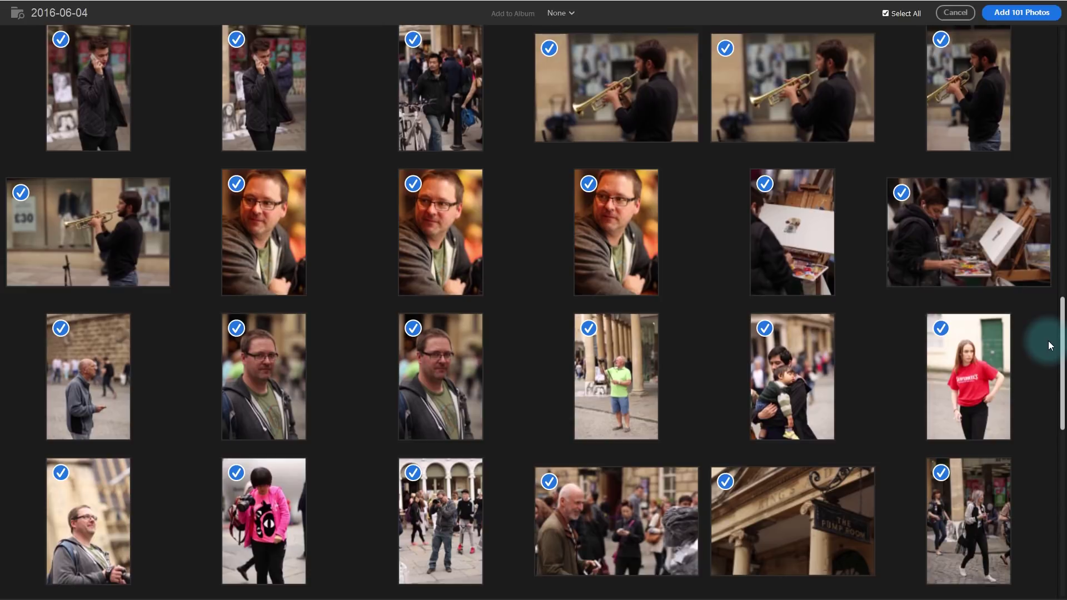
left_click_drag(1049, 341, 1059, 58)
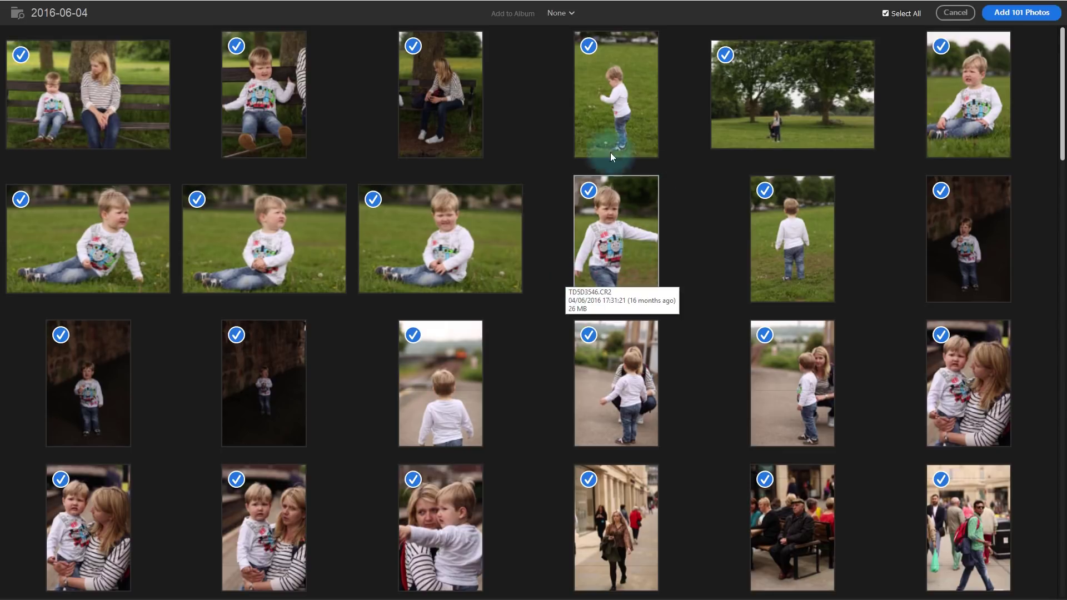
scroll(1063, 86, "down", 1)
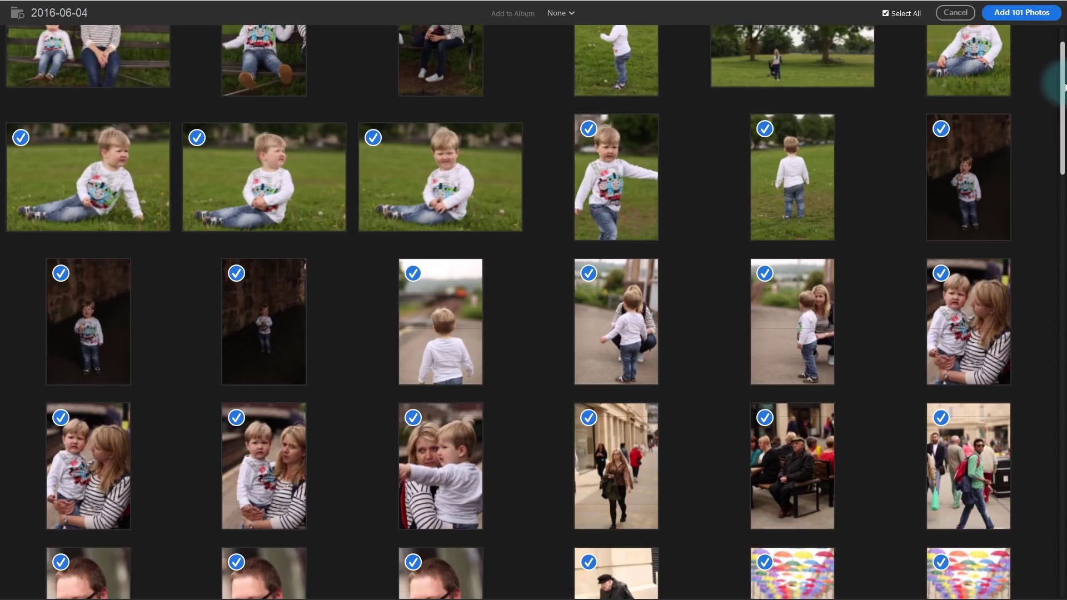
scroll(1059, 166, "down", 5)
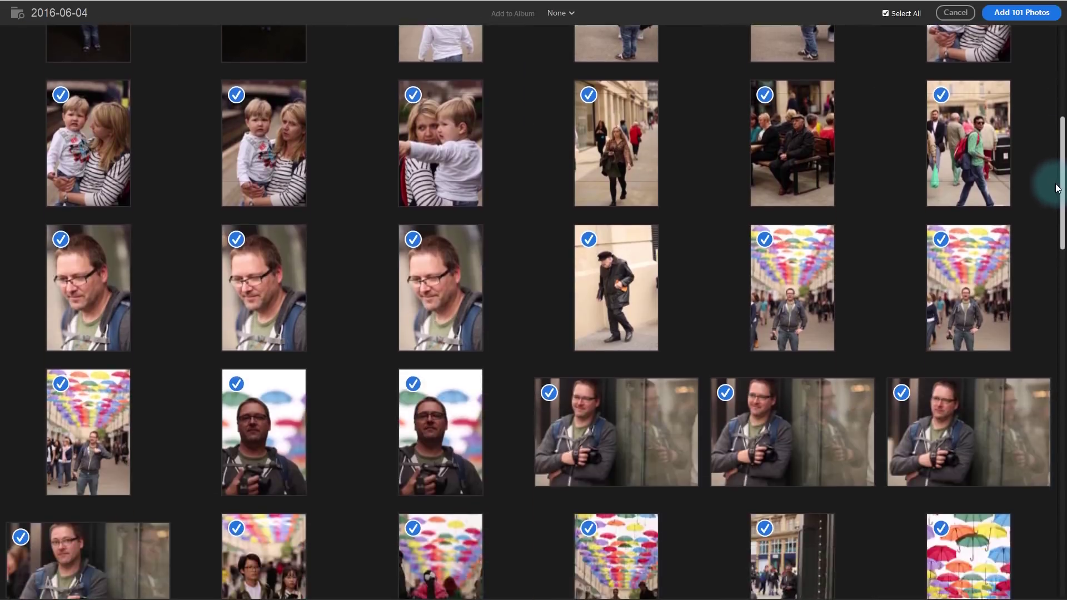
left_click_drag(1058, 187, 1044, 502)
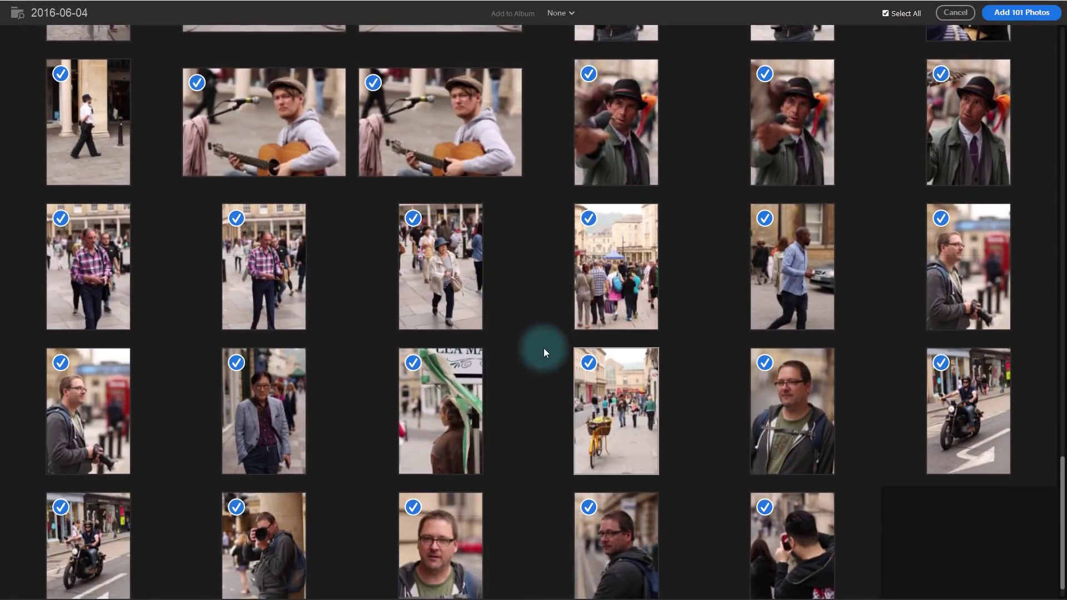
left_click(591, 363)
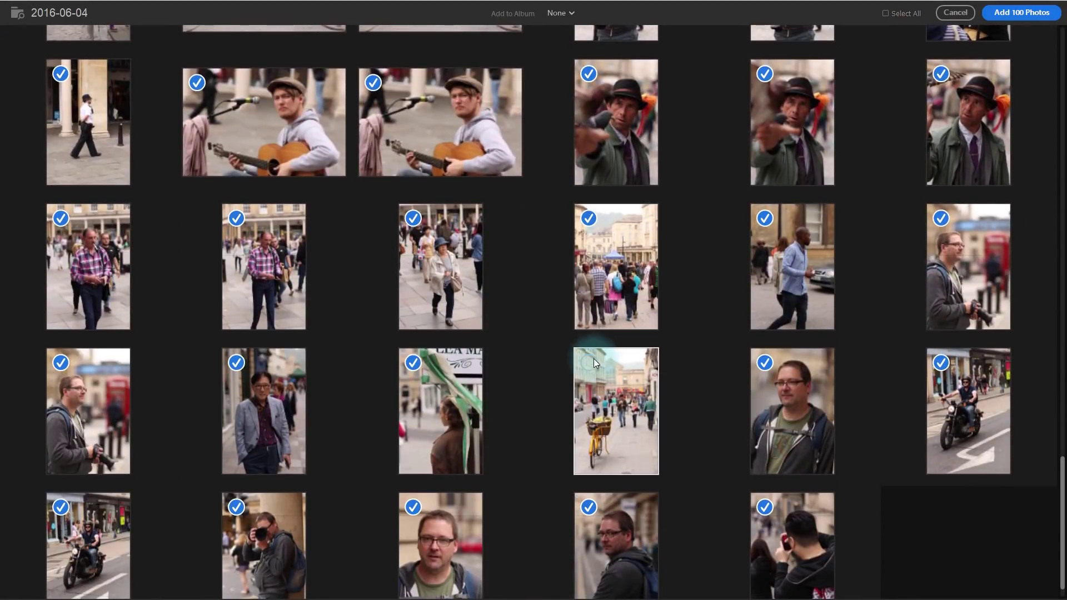
left_click(590, 363)
right_click(632, 375)
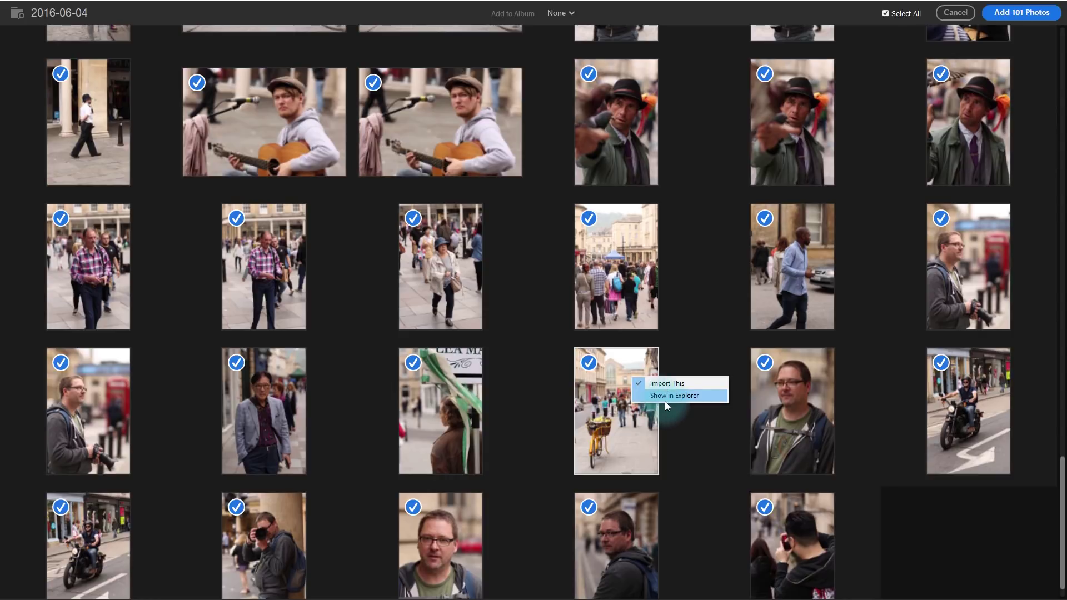
left_click(716, 446)
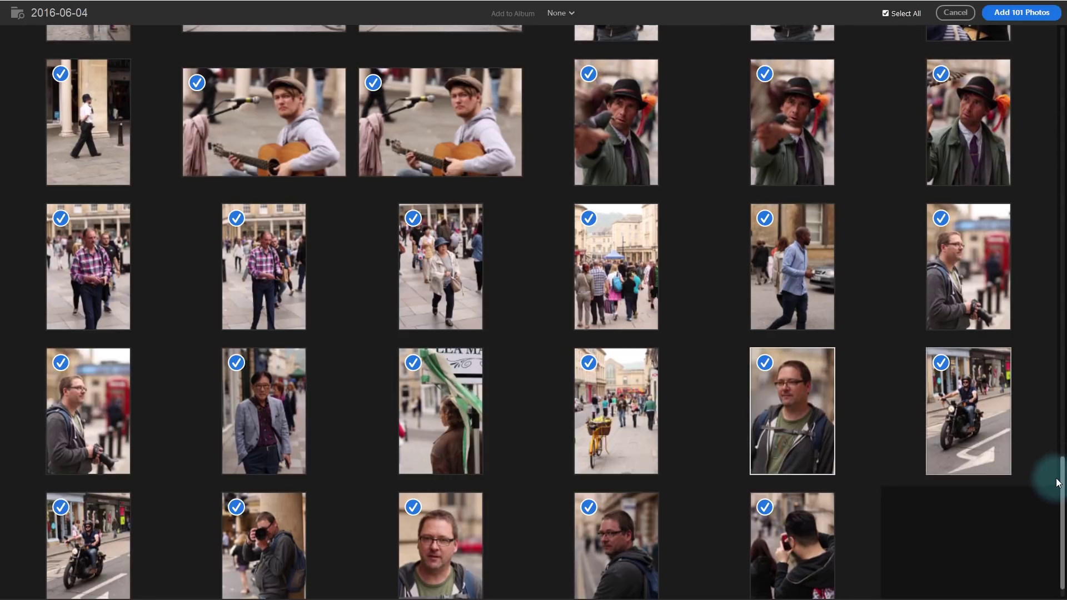
left_click_drag(1058, 483, 1063, 17)
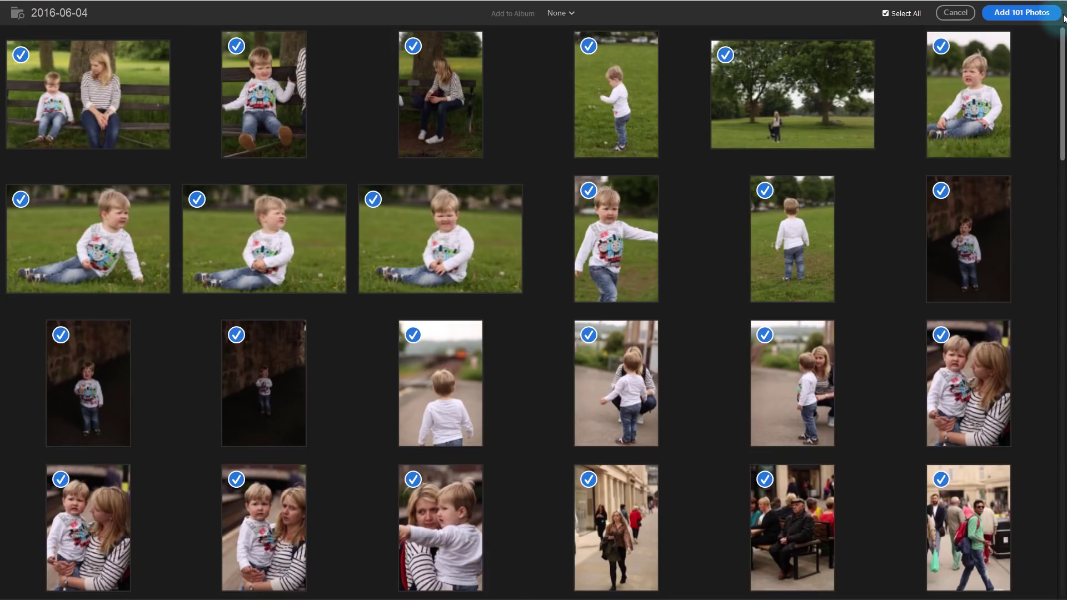
Import all 101 photos from the 2016-06-04 folder and scroll along the filmstrip
left_click(1022, 12)
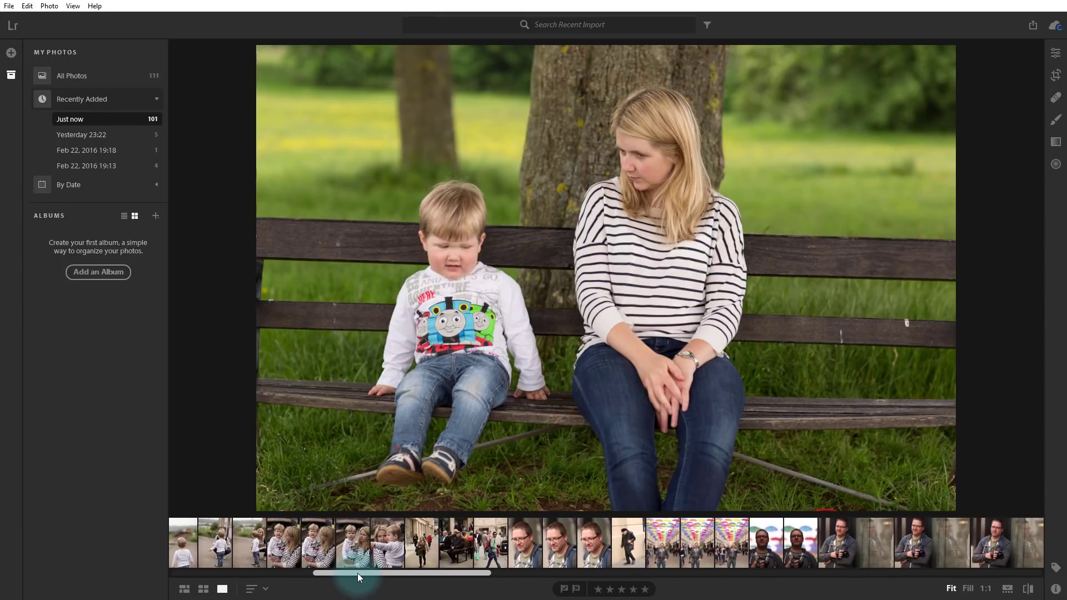
left_click_drag(358, 572, 479, 515)
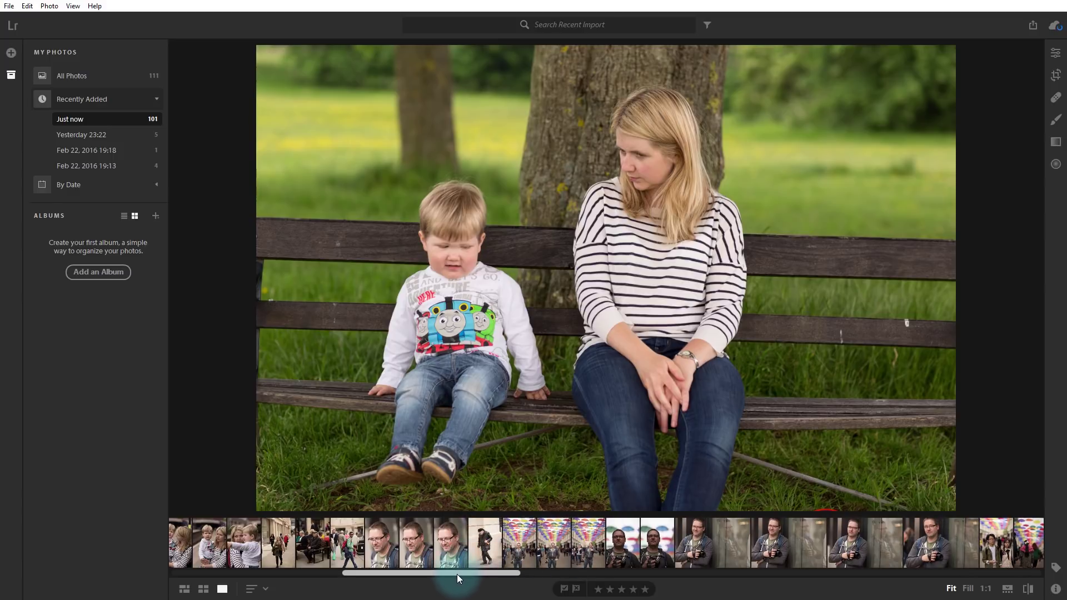
left_click_drag(458, 572, 631, 574)
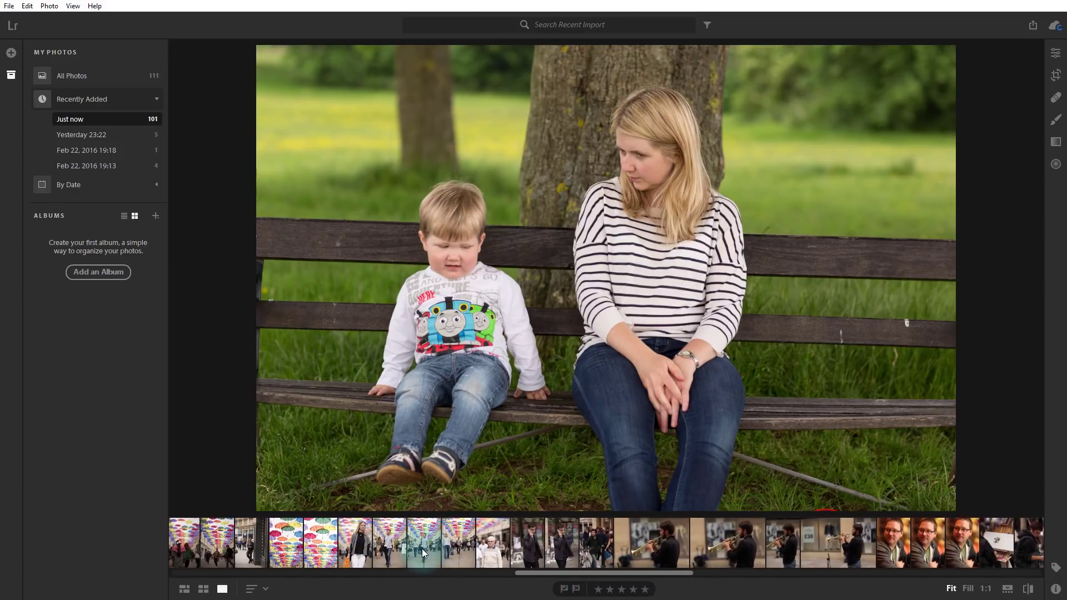
View the bearded man's portraits one after another in the large view
left_click(928, 543)
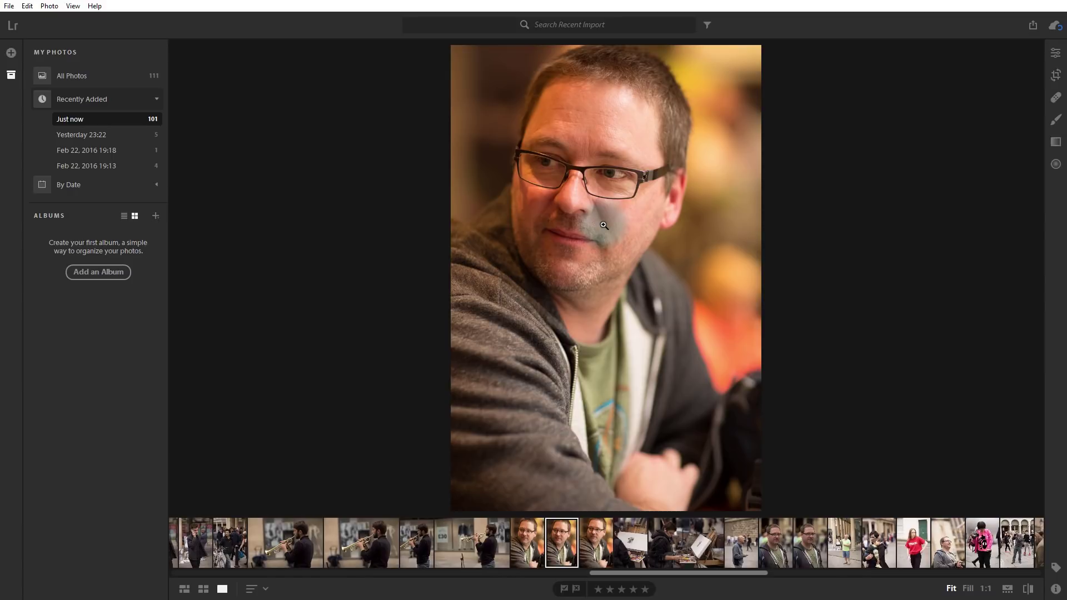
left_click(601, 537)
left_click(535, 536)
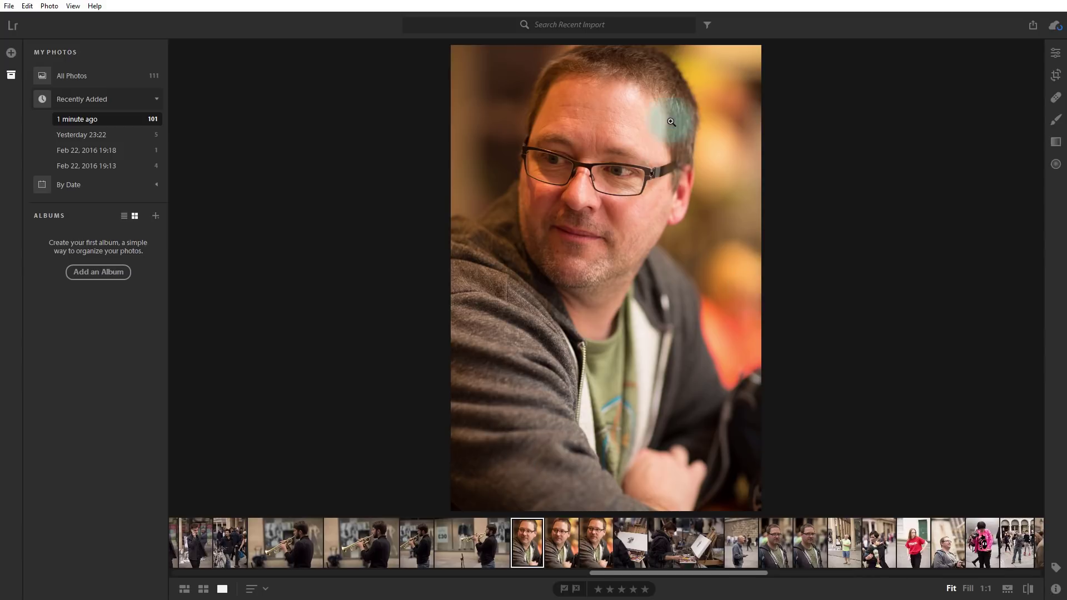
Browse past the painter and the girls in red and pink, then display the smiling bald man's photo
left_click(662, 548)
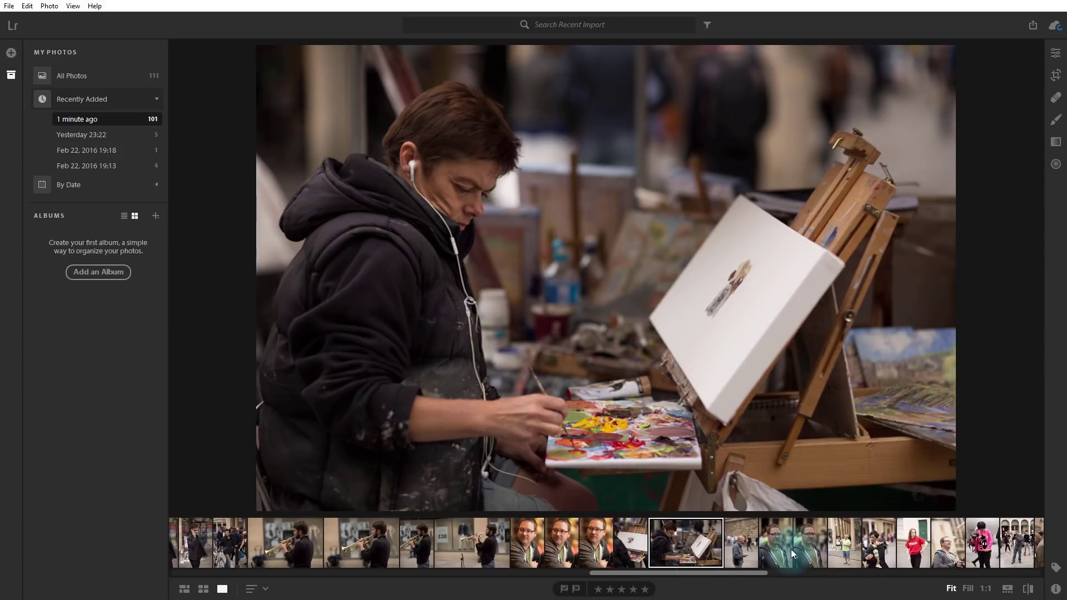
left_click(789, 549)
left_click(923, 538)
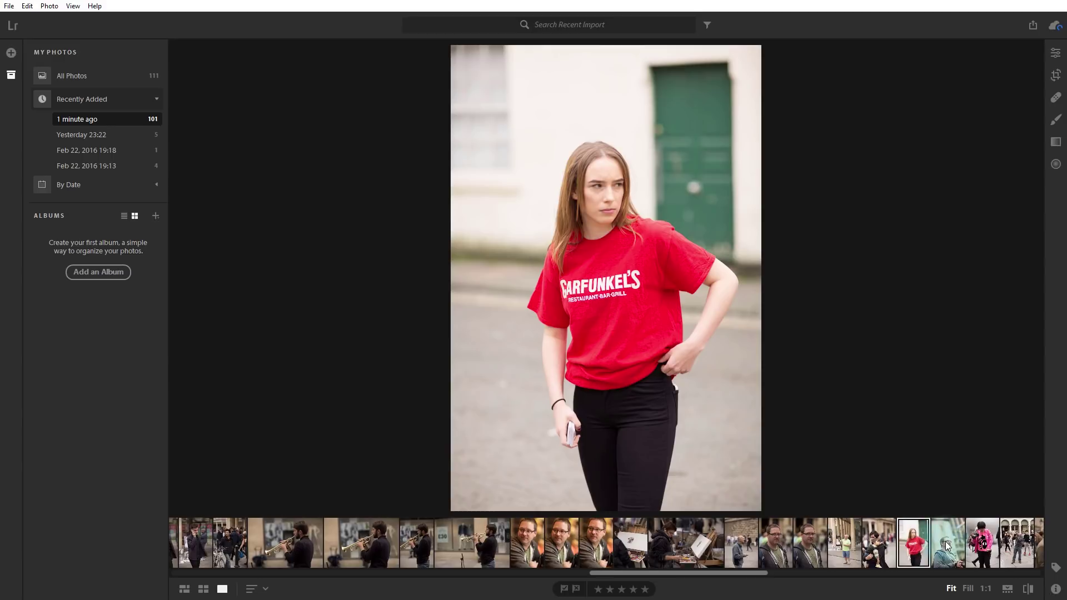
left_click(946, 542)
key("Right")
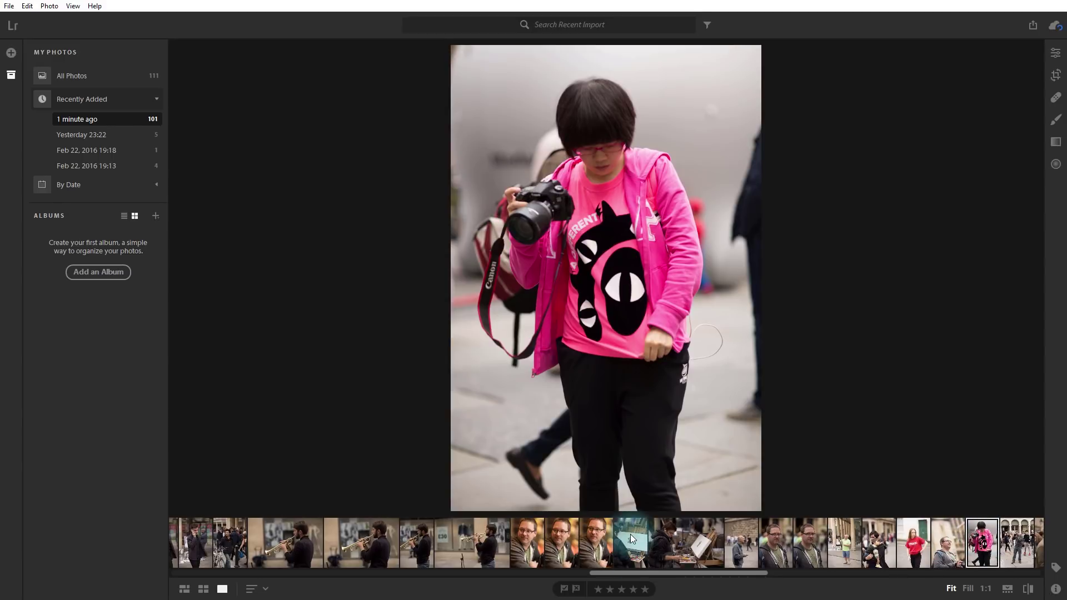
left_click_drag(666, 573, 793, 572)
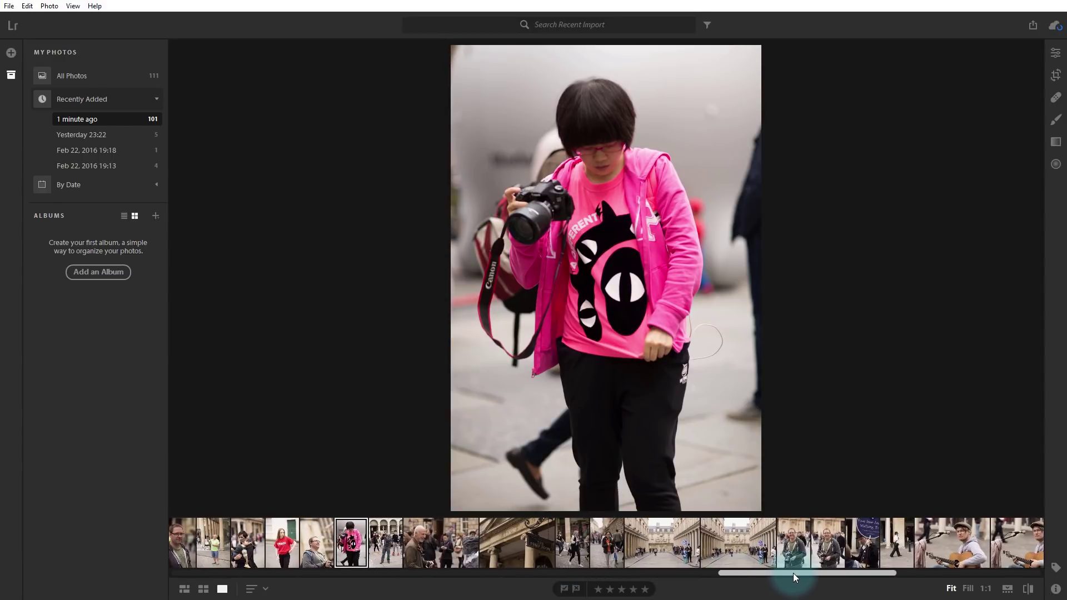
left_click(418, 539)
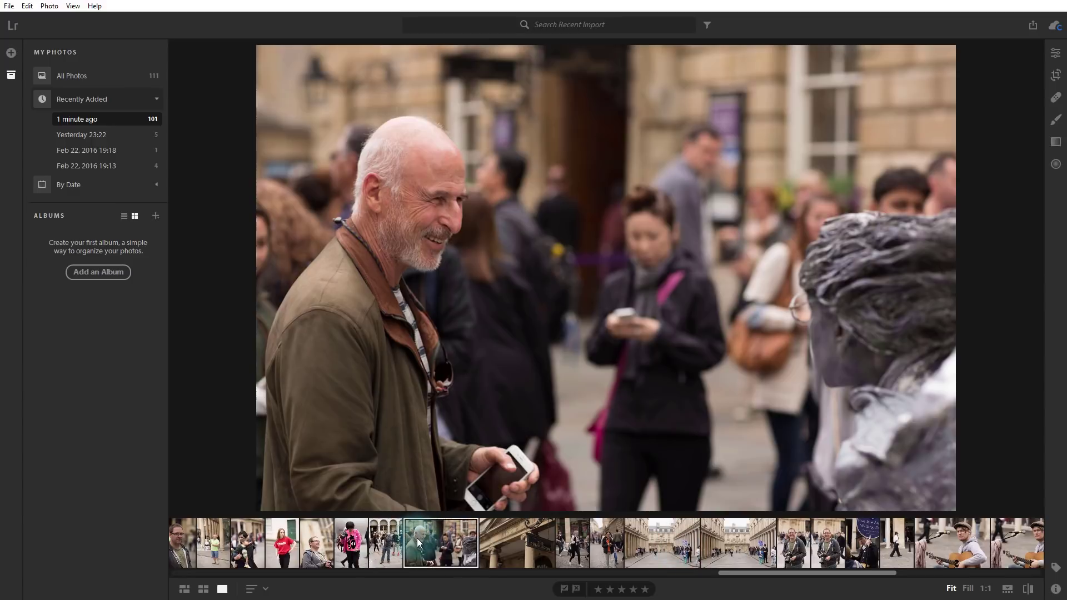
left_click(829, 547)
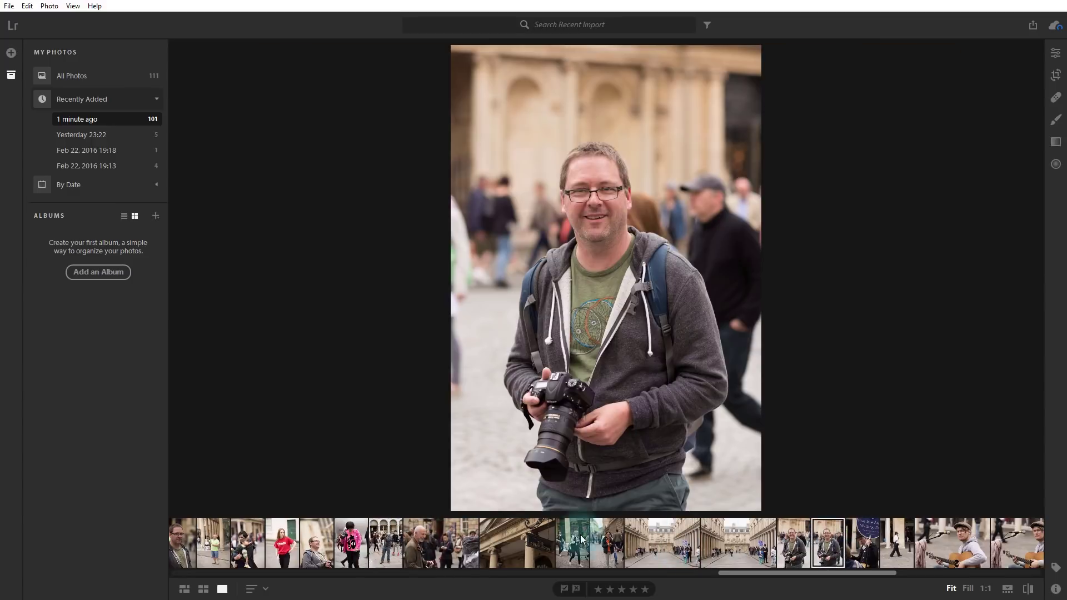
left_click(433, 541)
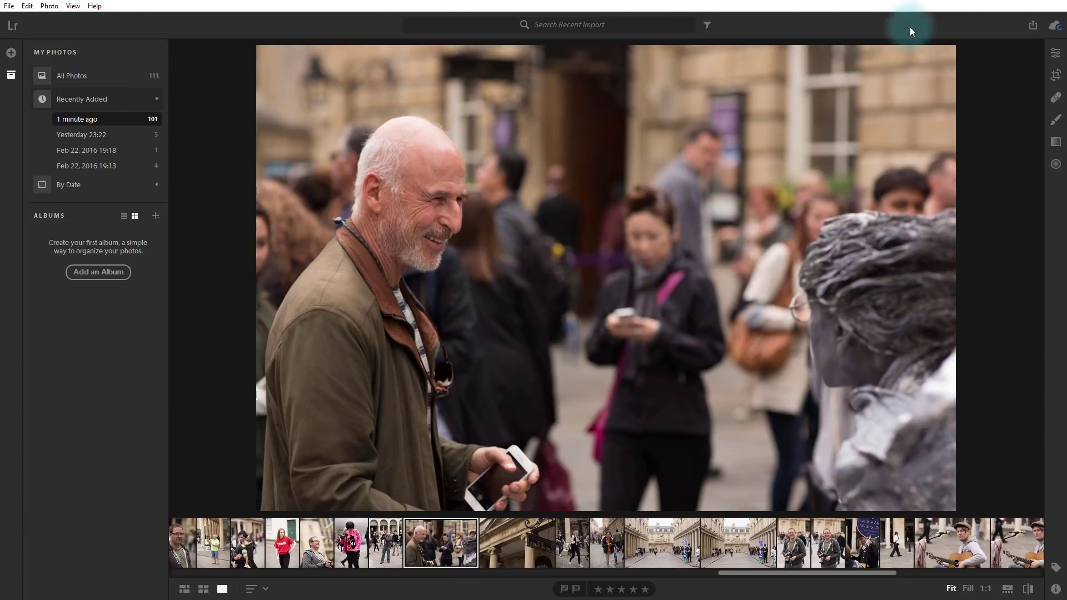
Test a lower Contrast on the portrait in the light adjustments, then reset it to 0
left_click(1058, 57)
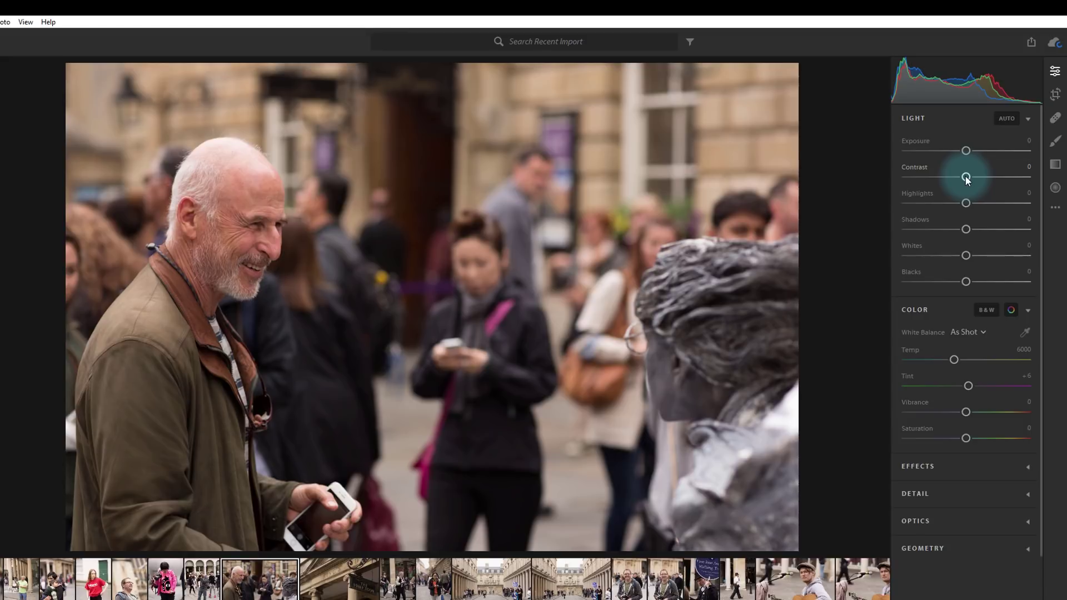
mouse_move(965, 178)
left_mouse_down()
mouse_move(949, 177)
mouse_move(971, 180)
left_mouse_up()
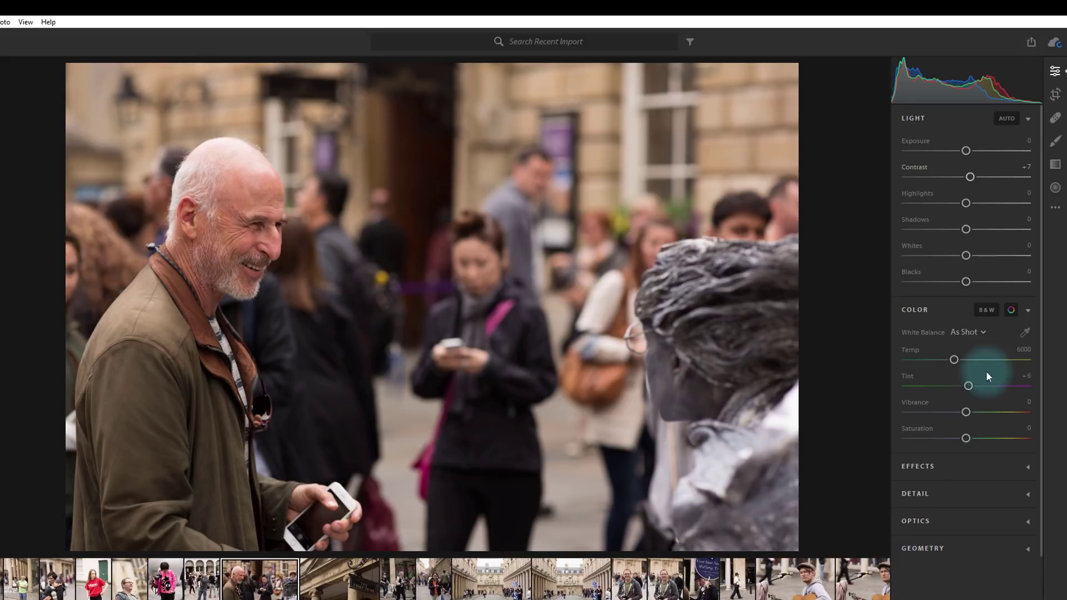
double_click(971, 177)
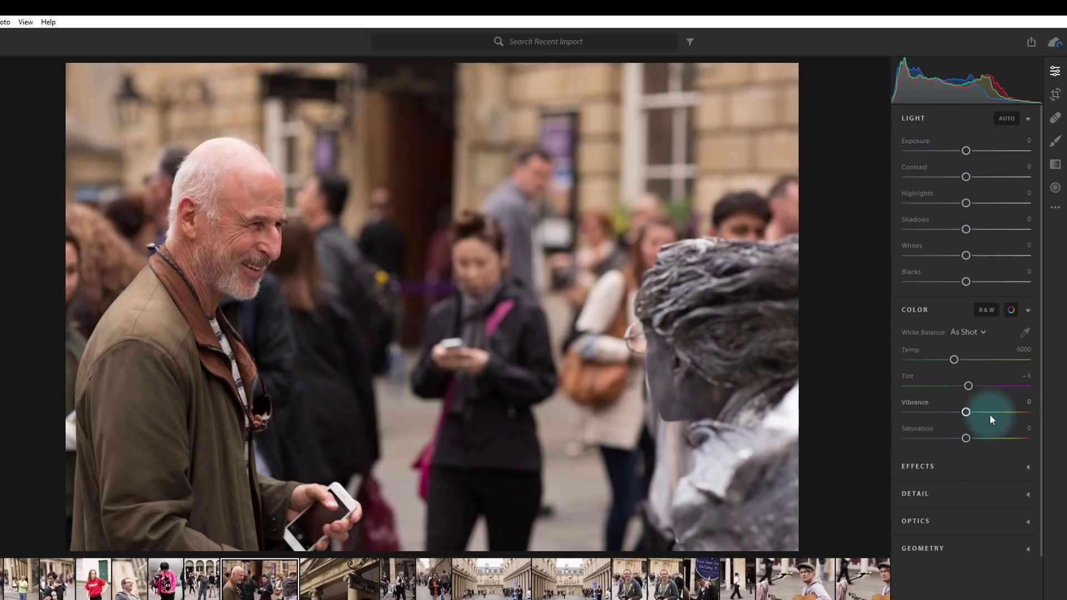
Expand Effects and Detail, and inspect the extra Sharpening and Noise Reduction settings
left_click(942, 466)
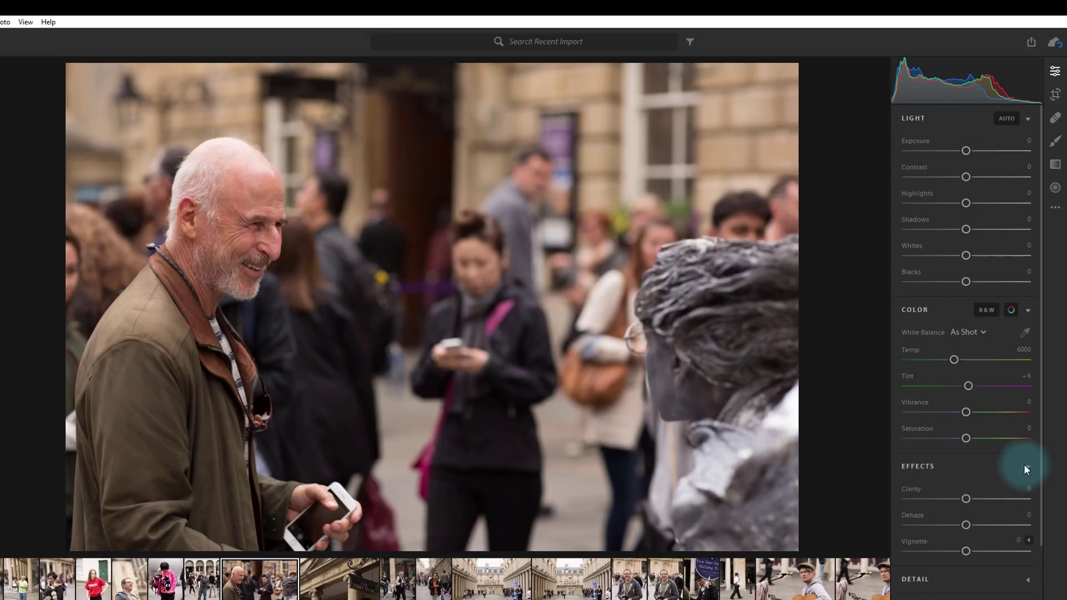
scroll(1017, 444, "down", 2)
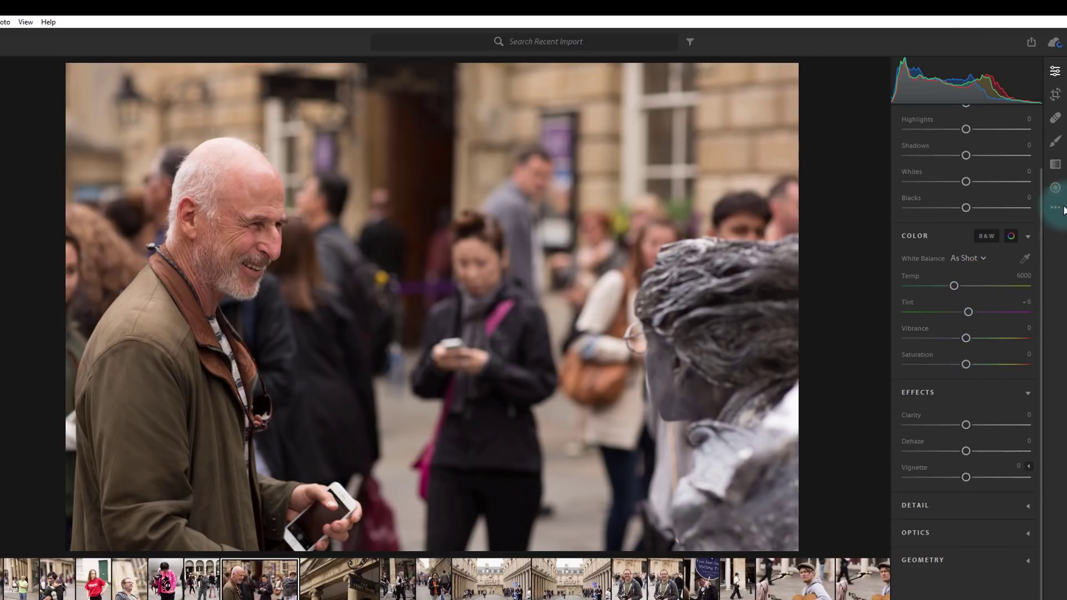
left_click(927, 503)
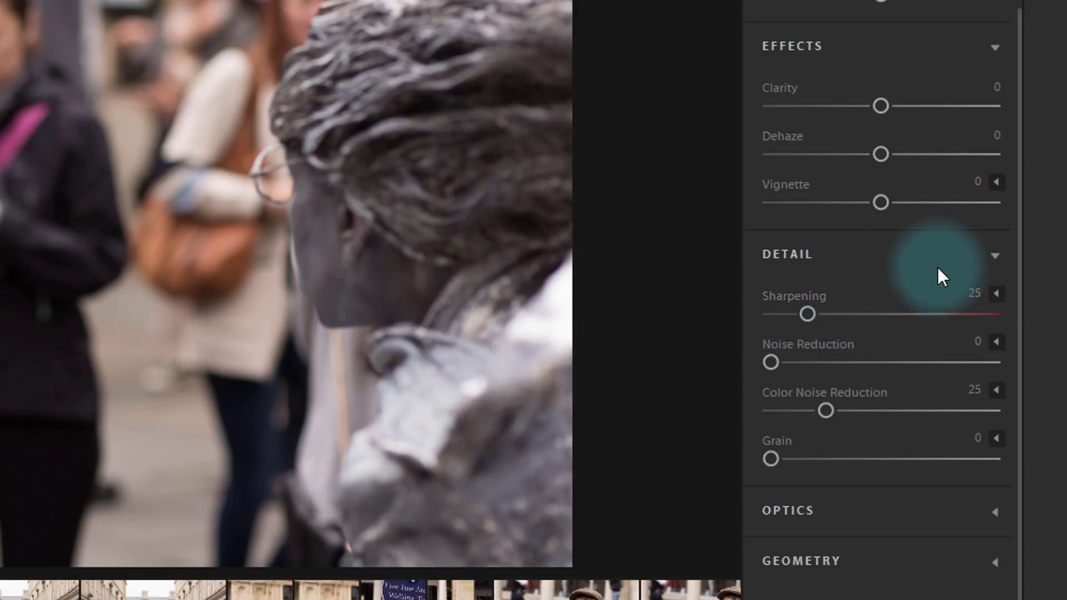
left_click(999, 295)
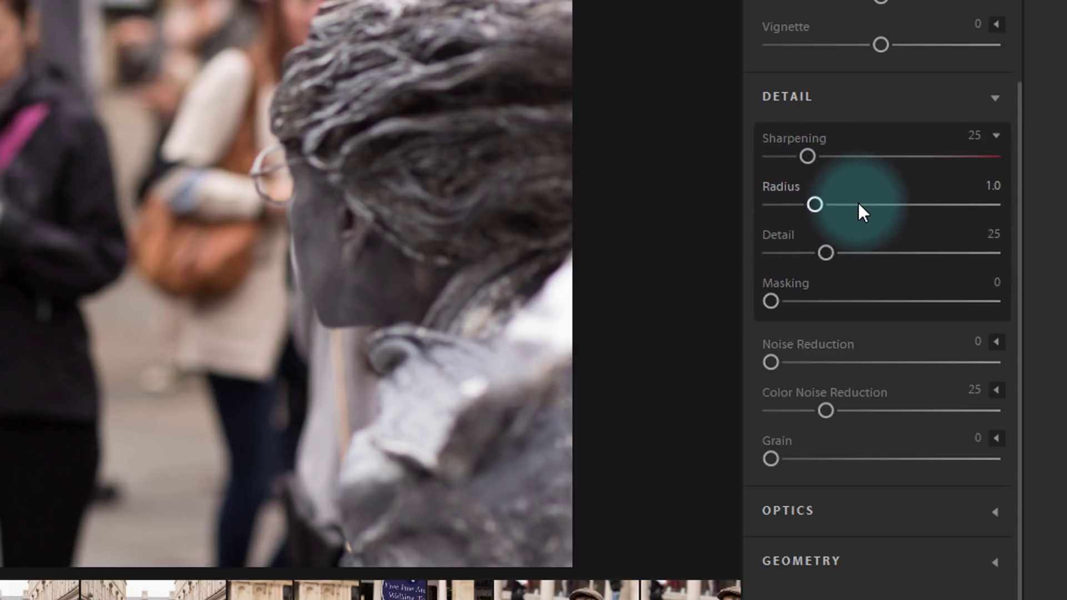
left_click(996, 135)
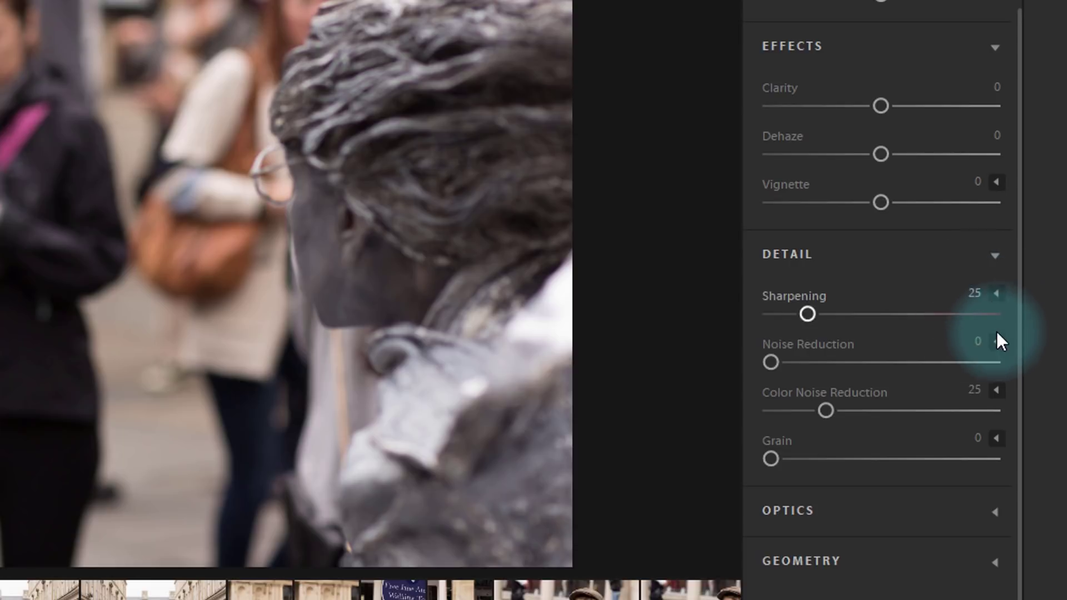
left_click(996, 342)
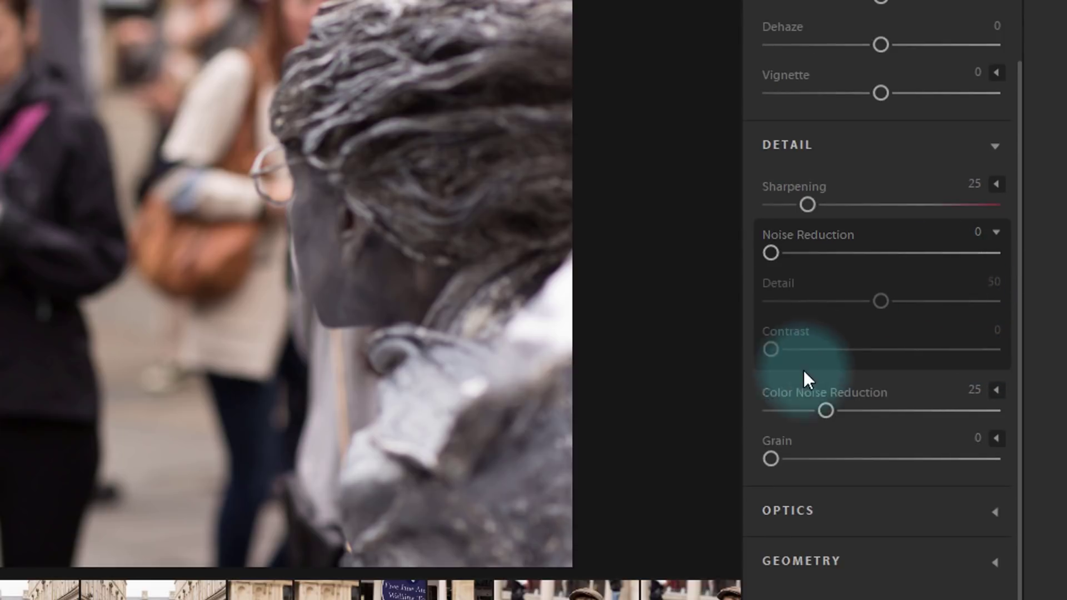
left_click(997, 232)
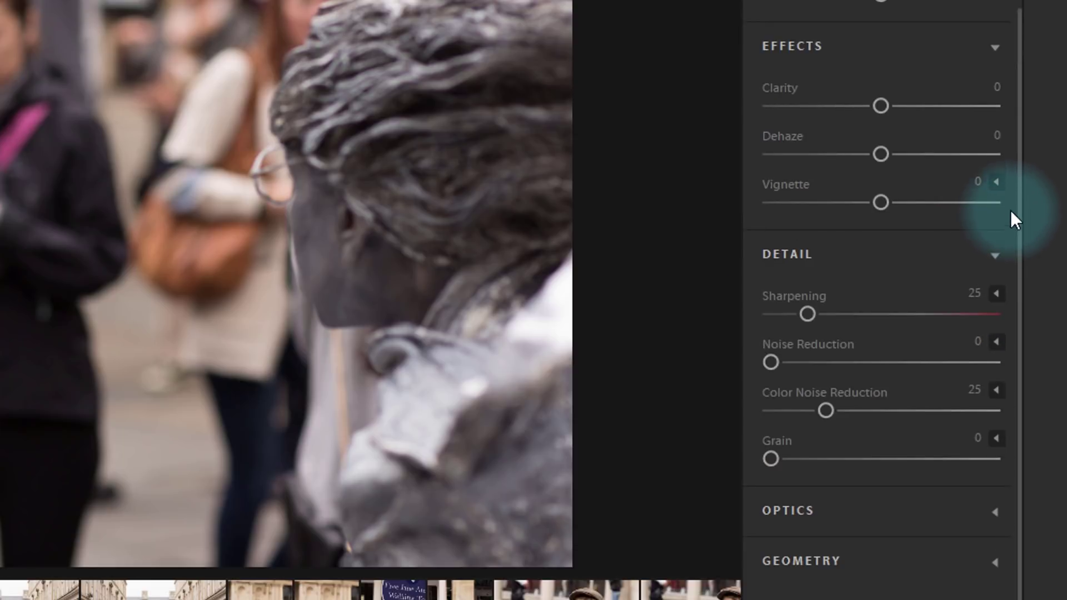
Preview Sharpening Masking and leave it at 0, then raise Sharpening from 25 to 42
left_click(996, 292)
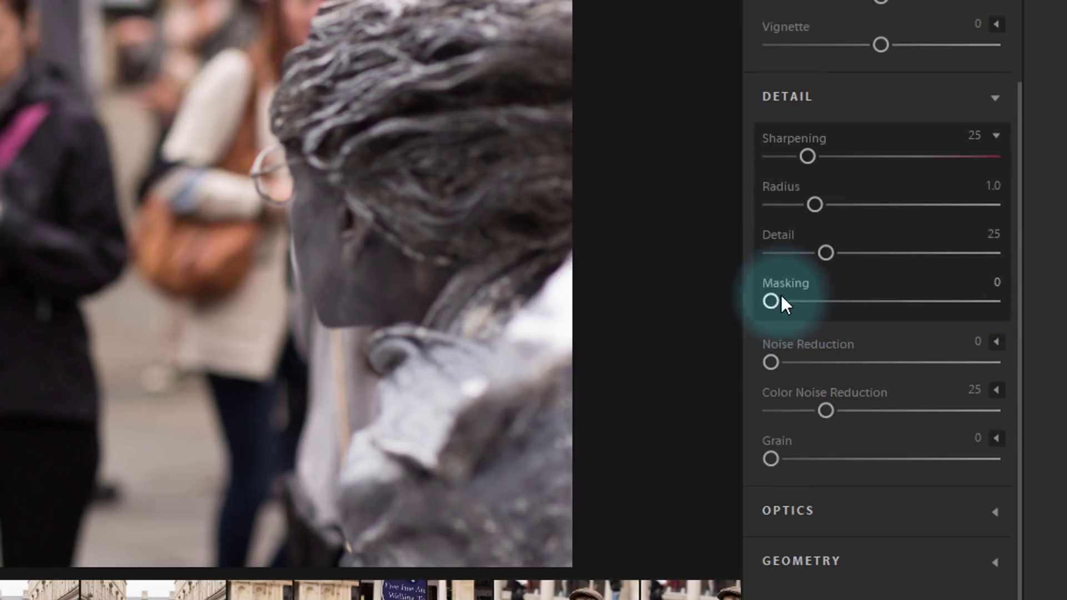
left_click_drag(778, 297, 757, 300)
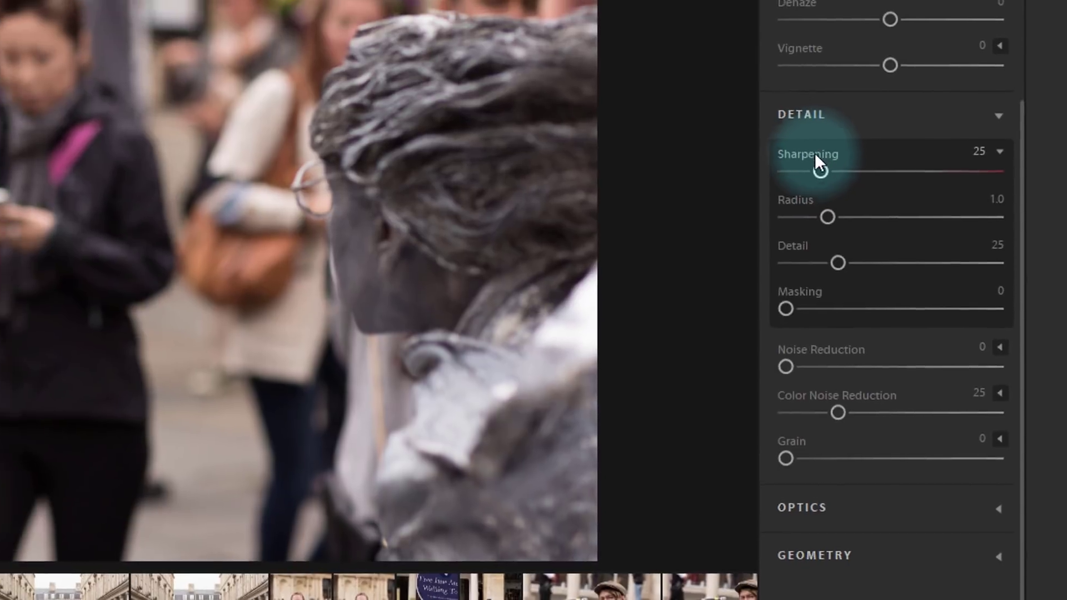
left_click_drag(811, 160, 832, 160)
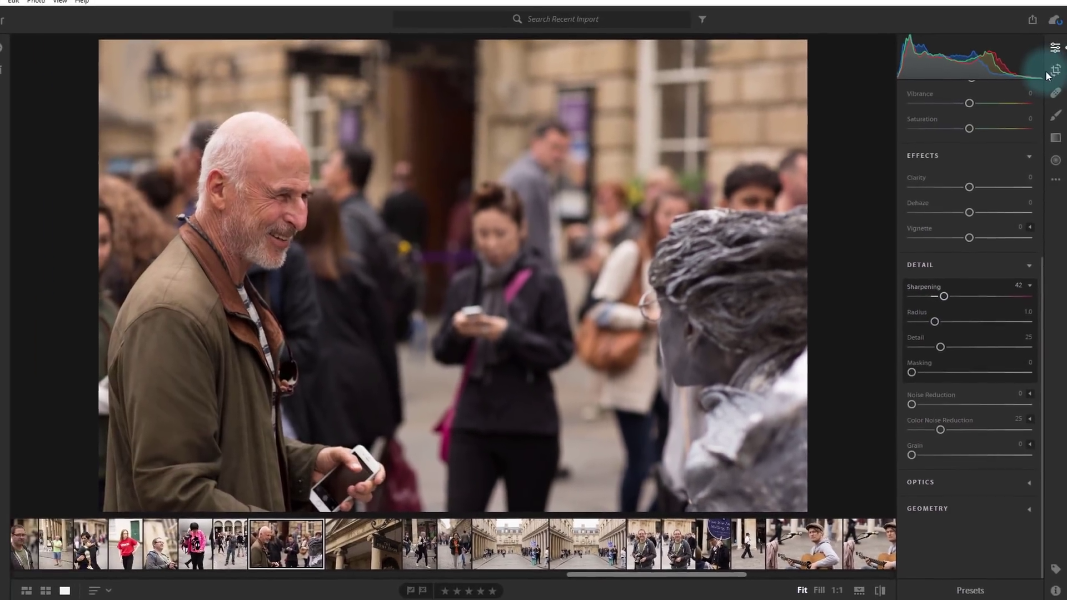
Crop to a tall, narrow frame centred on the man, dropping the statue
left_click(1058, 76)
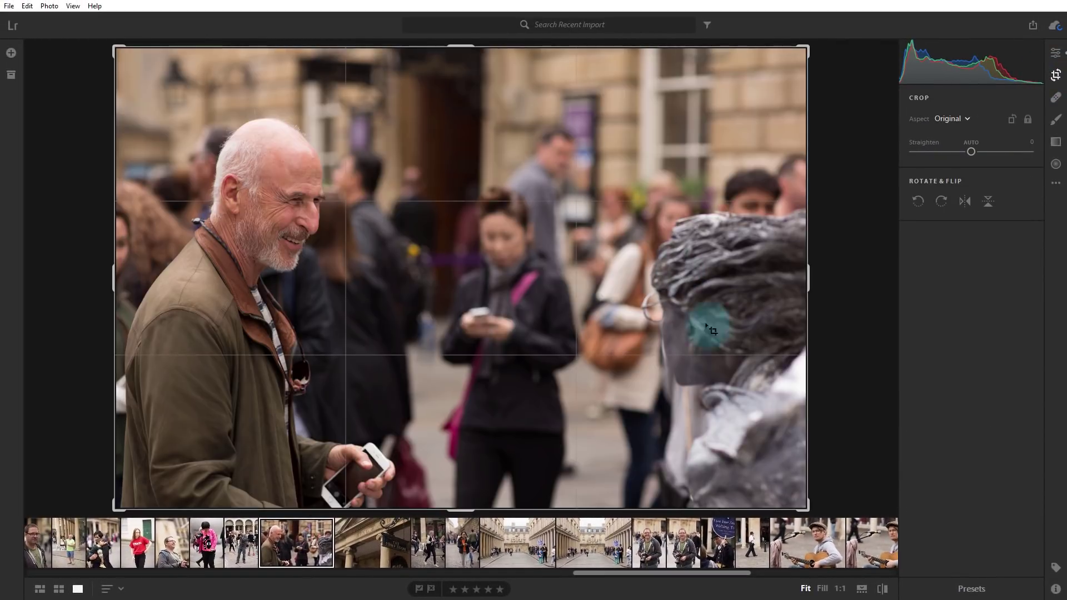
left_click_drag(809, 508, 596, 591)
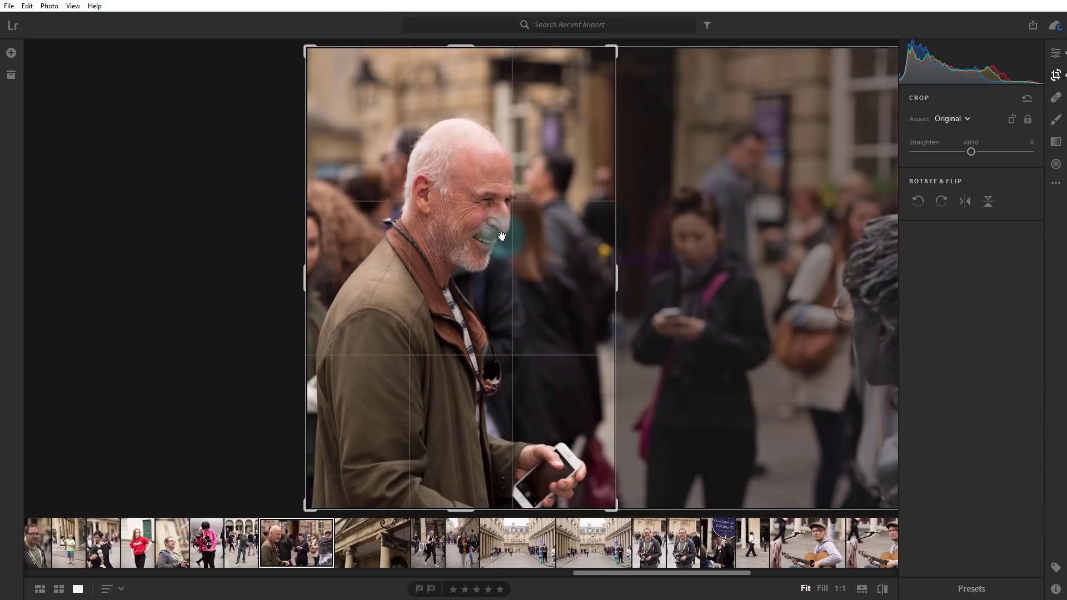
key("e")
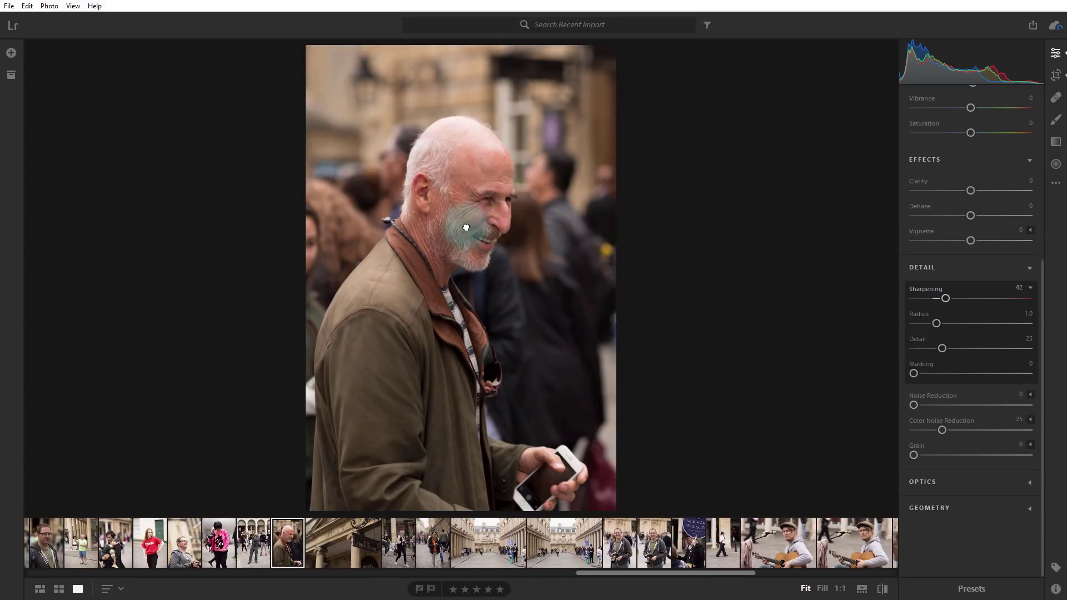
left_click(466, 228)
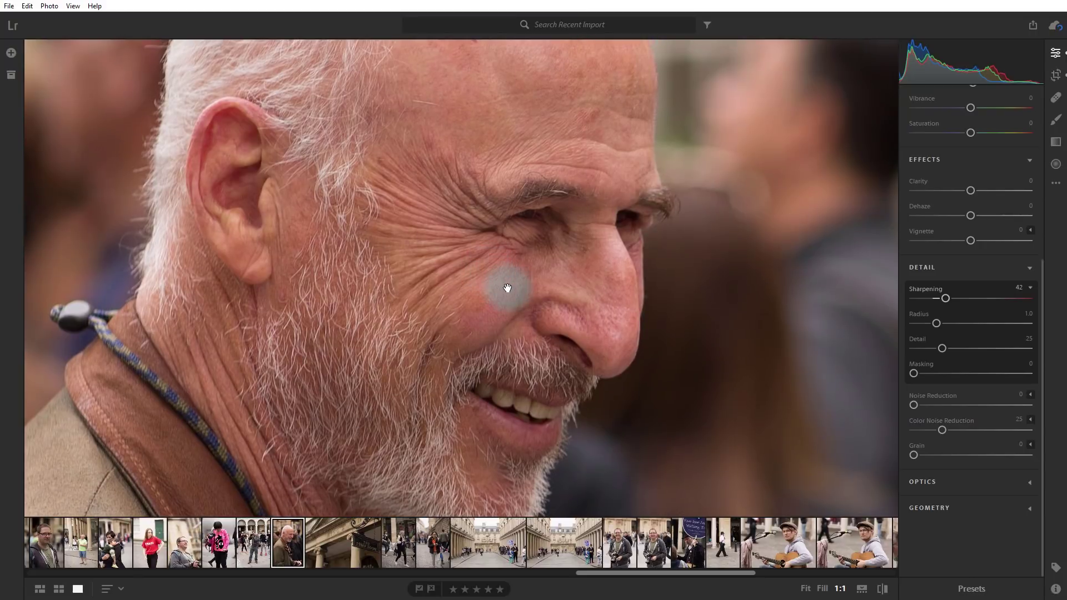
left_click_drag(507, 288, 493, 219)
left_click(486, 213)
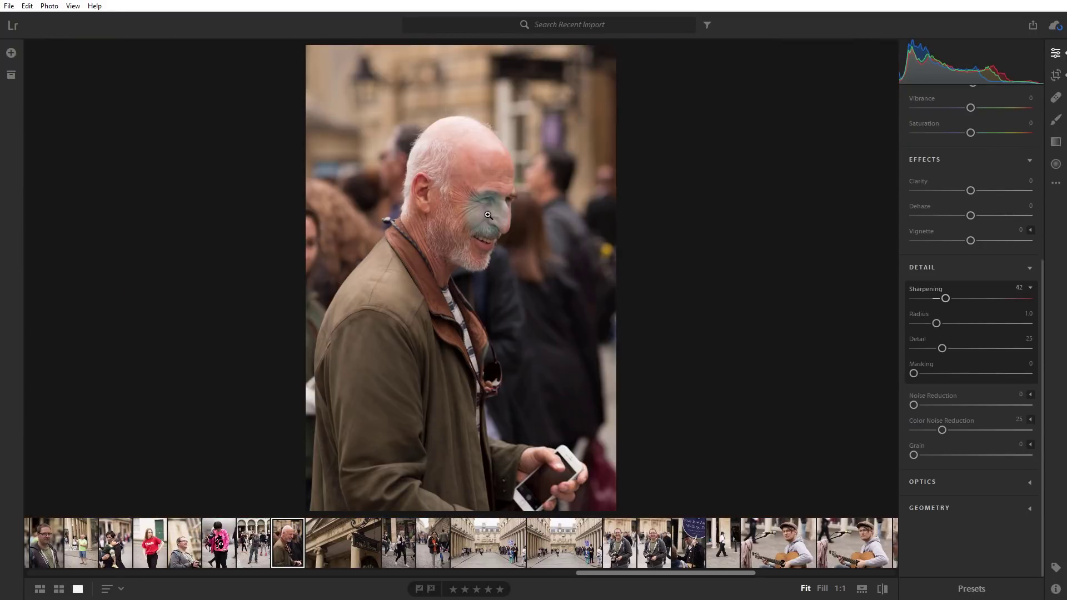
left_click(489, 215)
left_click(470, 186)
left_click(473, 192)
left_click_drag(473, 192, 490, 177)
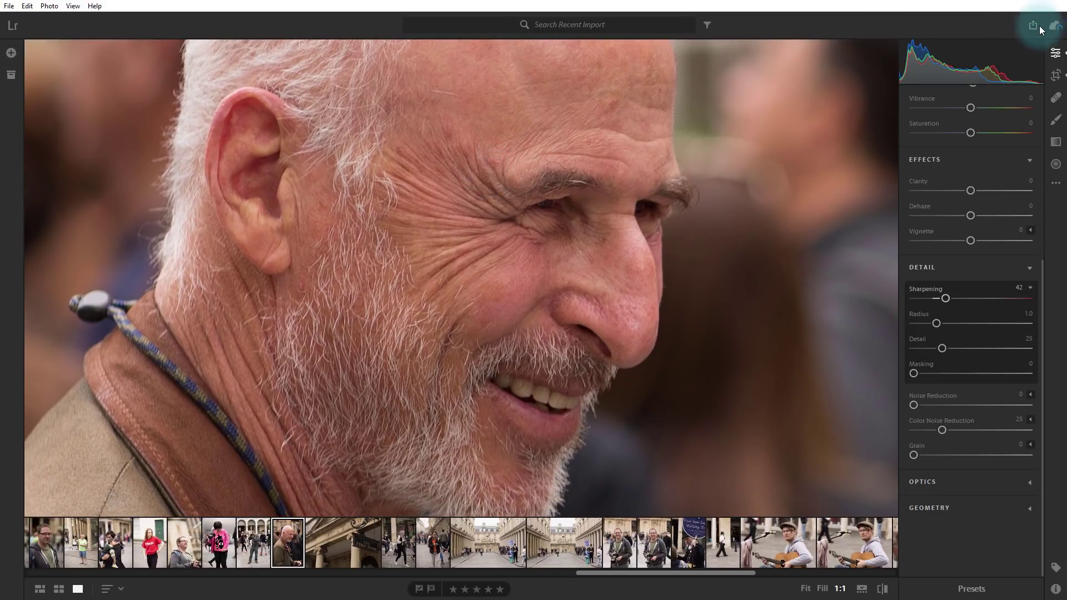
left_click(1055, 25)
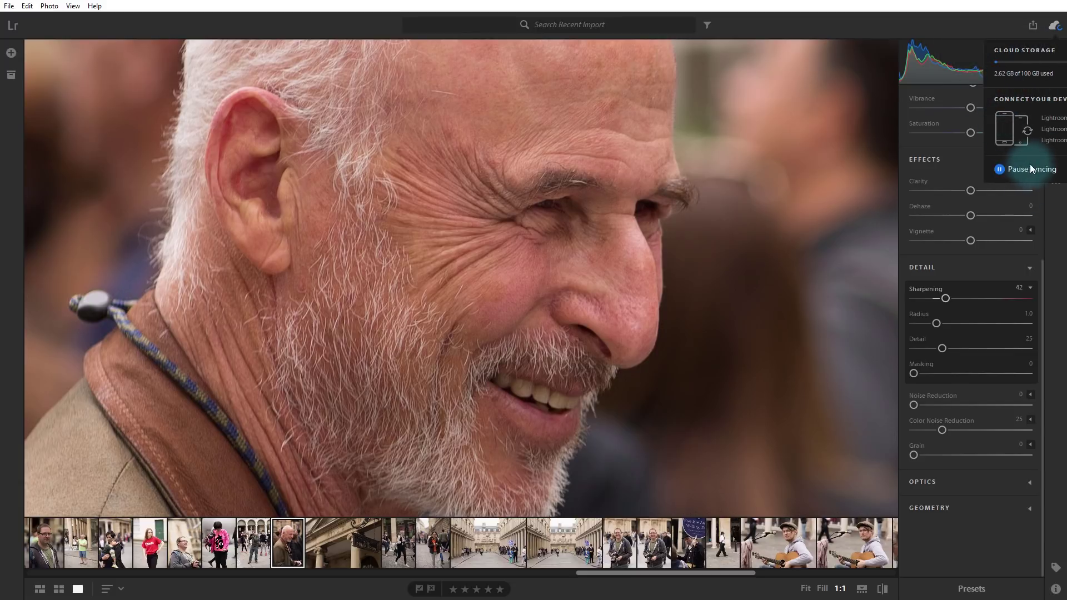
left_click(893, 4)
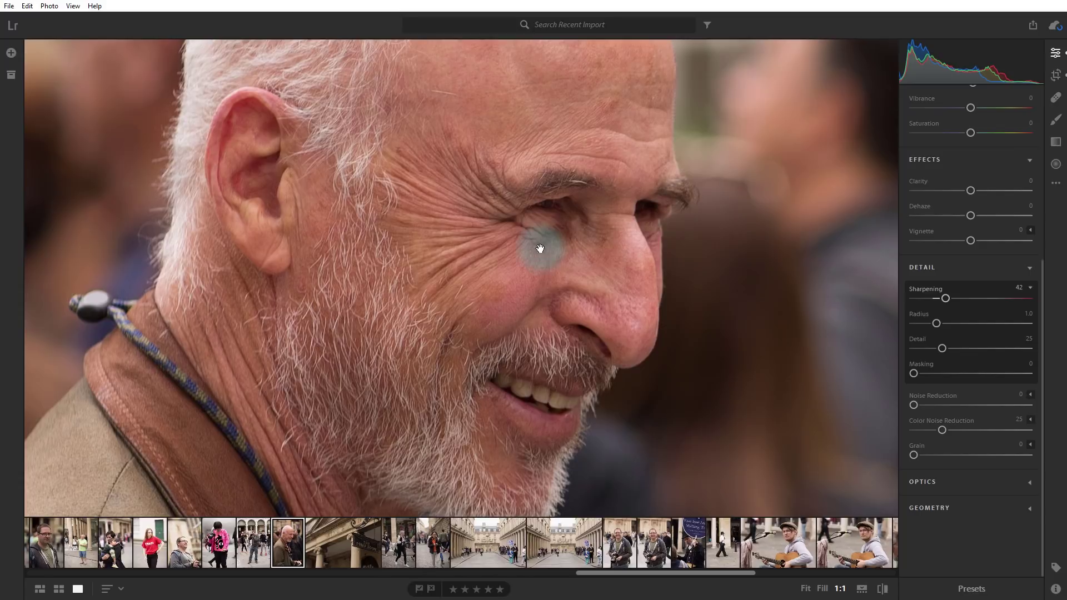
left_click_drag(541, 245, 522, 198)
left_click(522, 199)
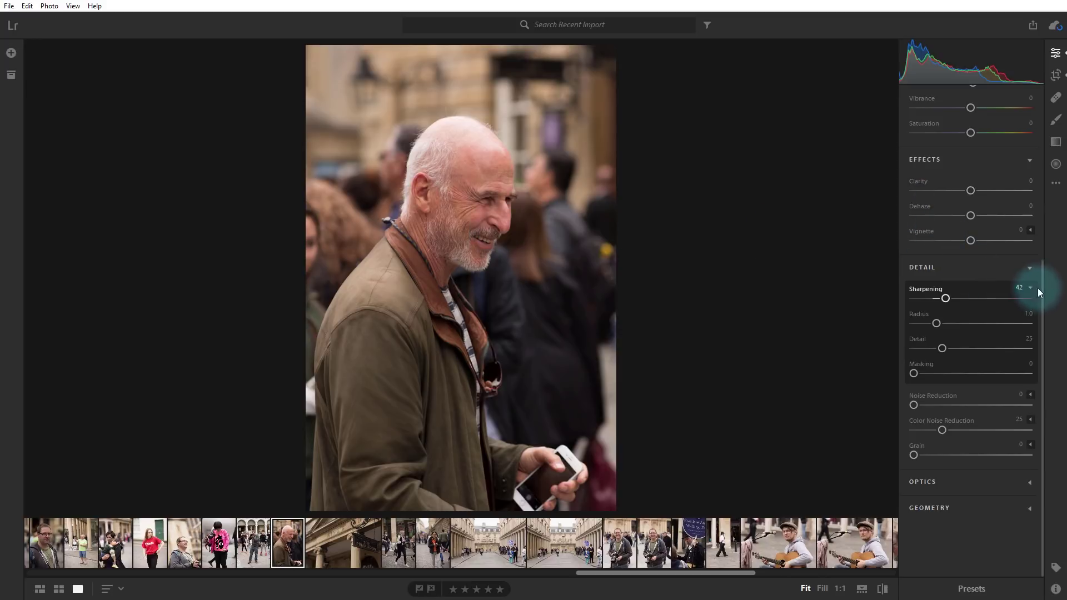
Cool the white balance Temperature to 4780 and boost Contrast to +39
left_click_drag(1041, 299, 1040, 152)
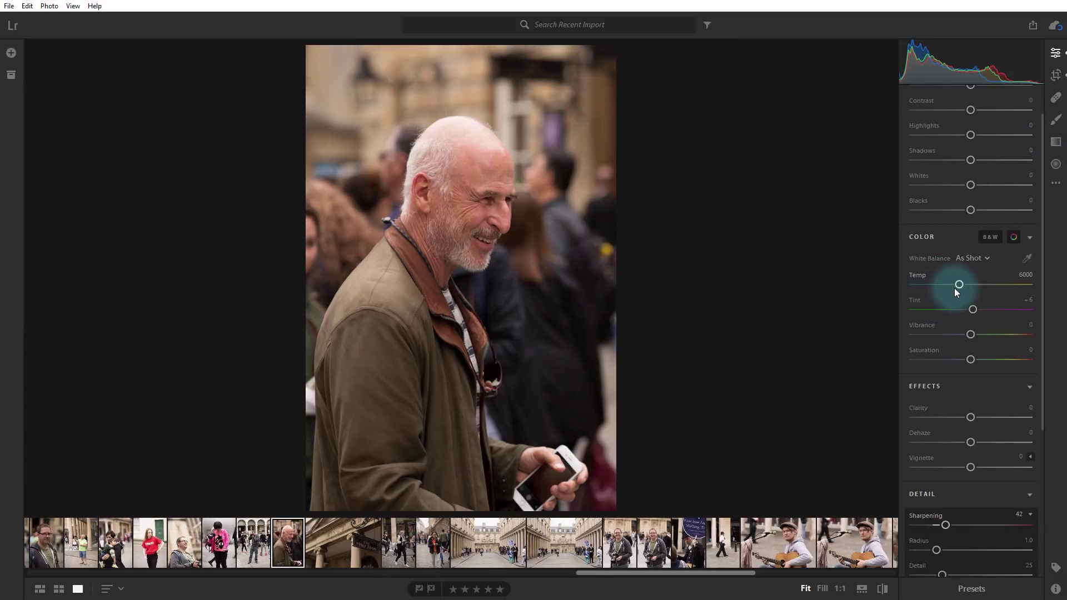
left_click_drag(949, 286, 945, 285)
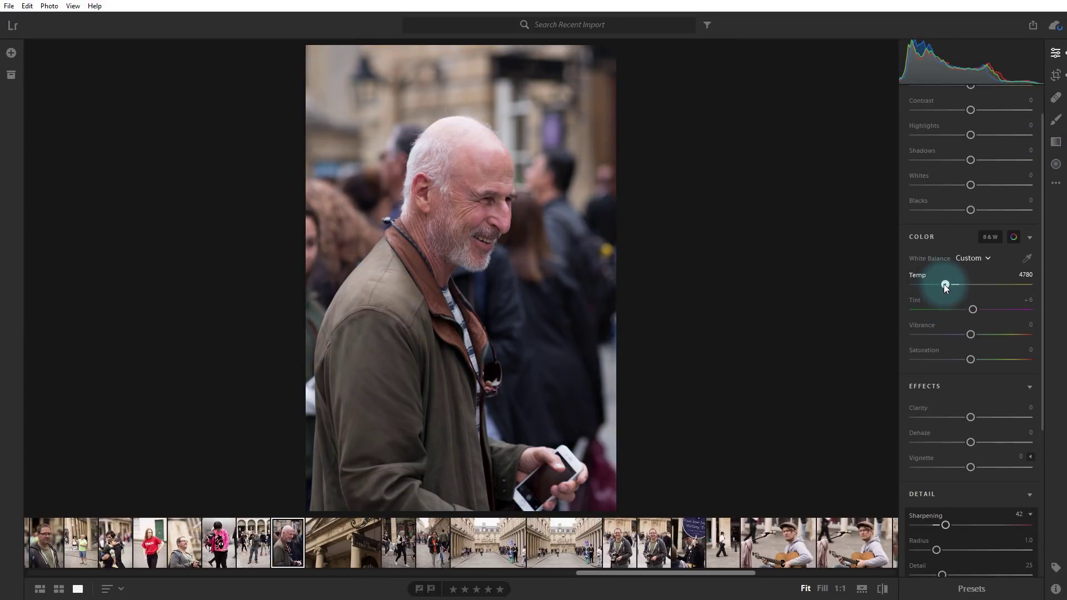
left_click_drag(976, 109, 999, 109)
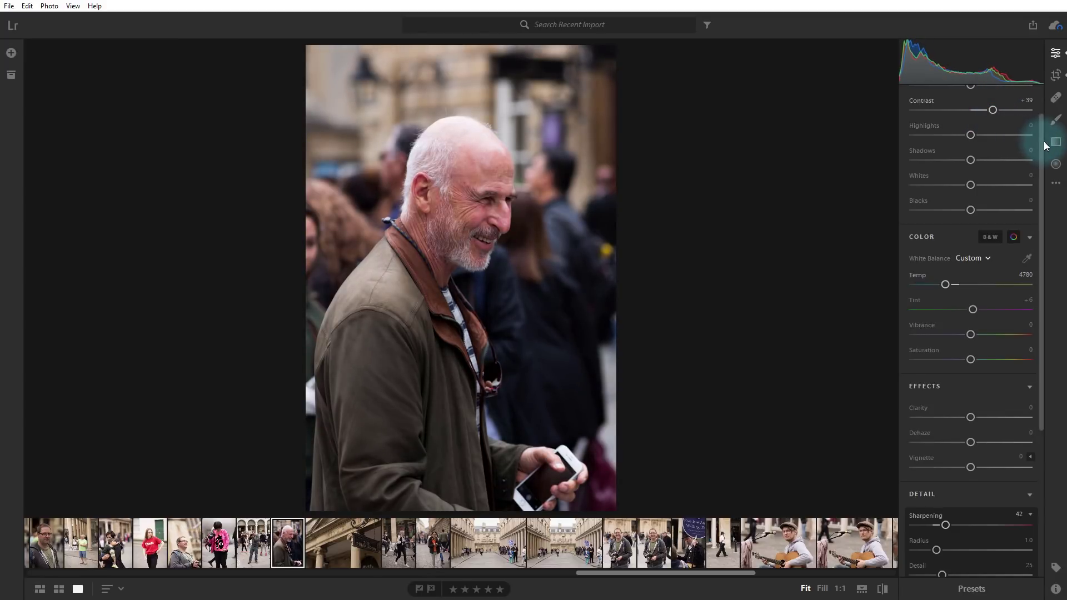
Enable lens corrections in the Optics section and expand the Geometry options
scroll(1040, 167, "down", 2)
scroll(1026, 274, "down", 6)
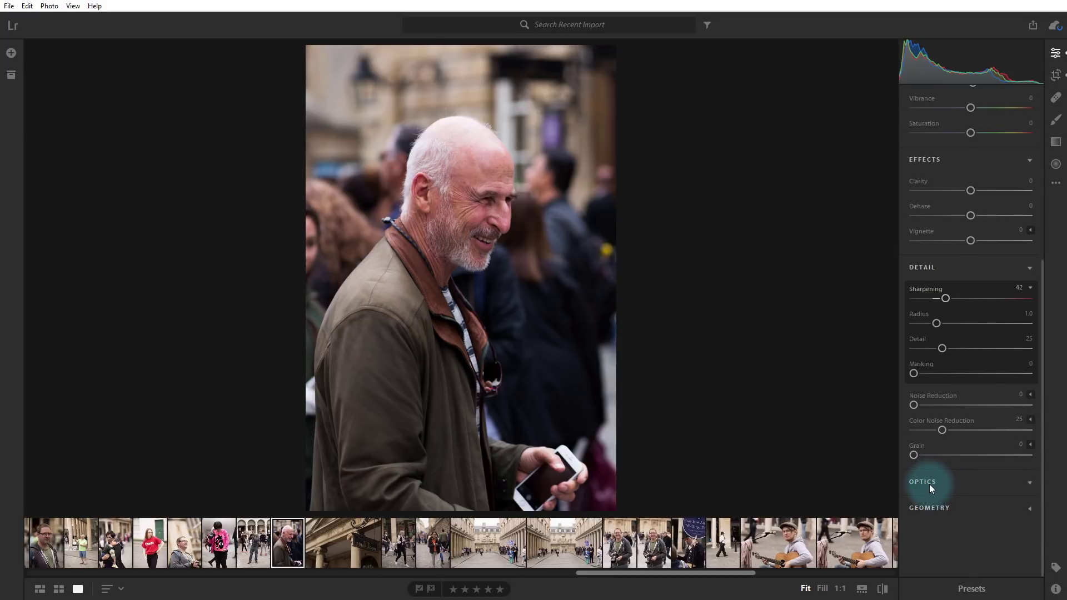
left_click(929, 484)
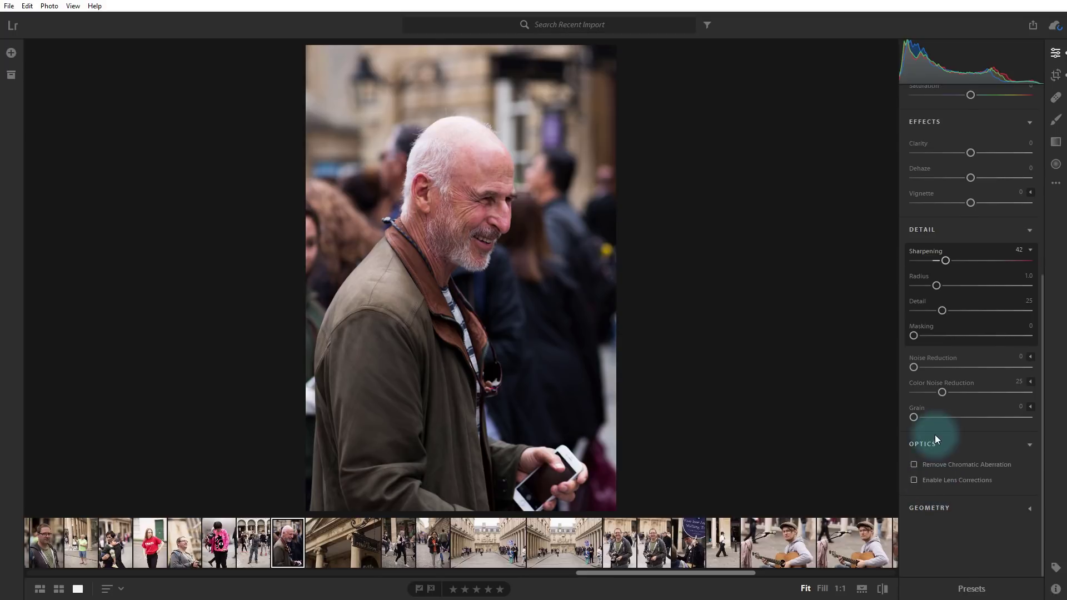
left_click(915, 482)
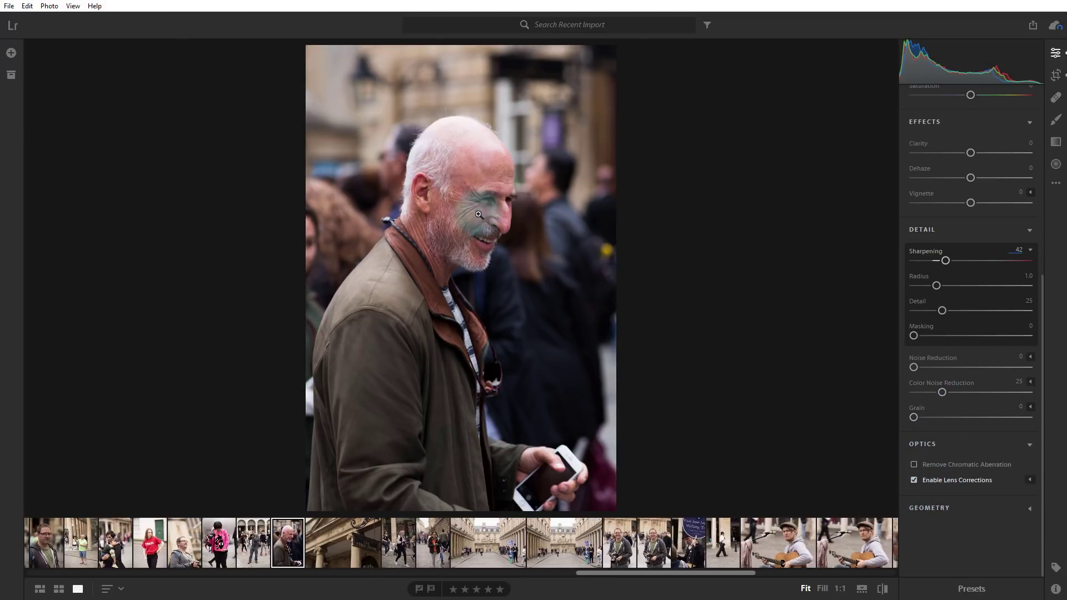
left_click(936, 508)
scroll(993, 259, "up", 5)
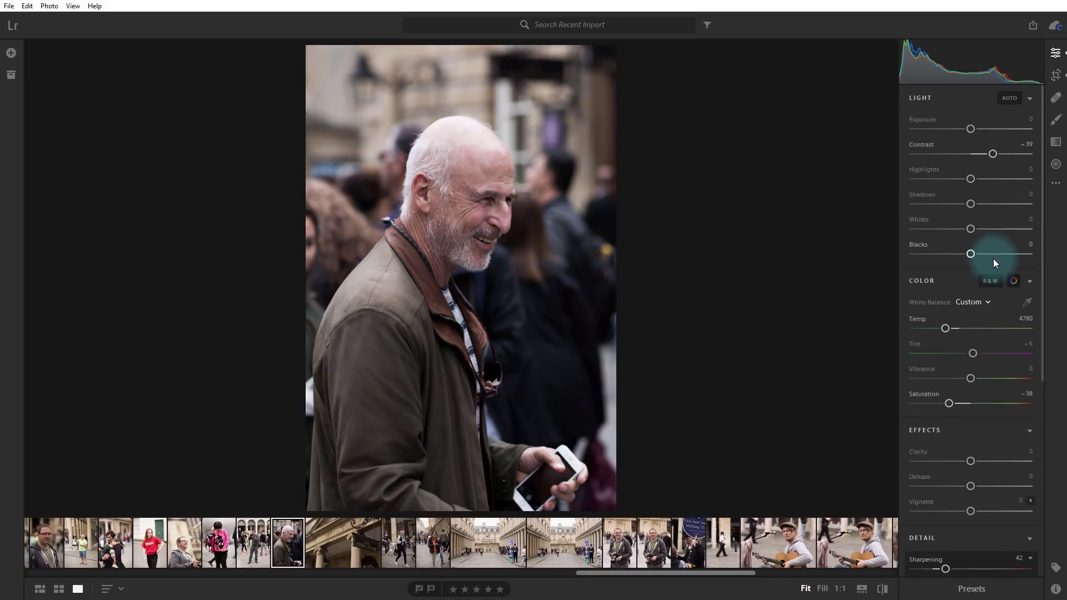
Try a Healing Brush stroke on the man's forehead, then undo it with Ctrl+Z
left_click(1056, 99)
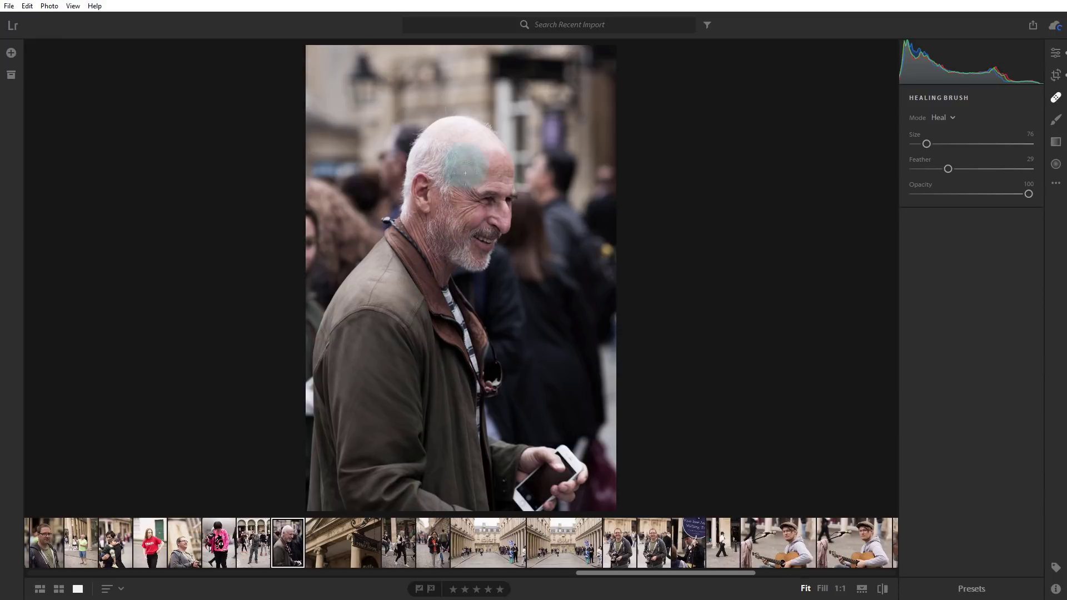
left_click_drag(468, 184, 478, 193)
right_click(482, 184)
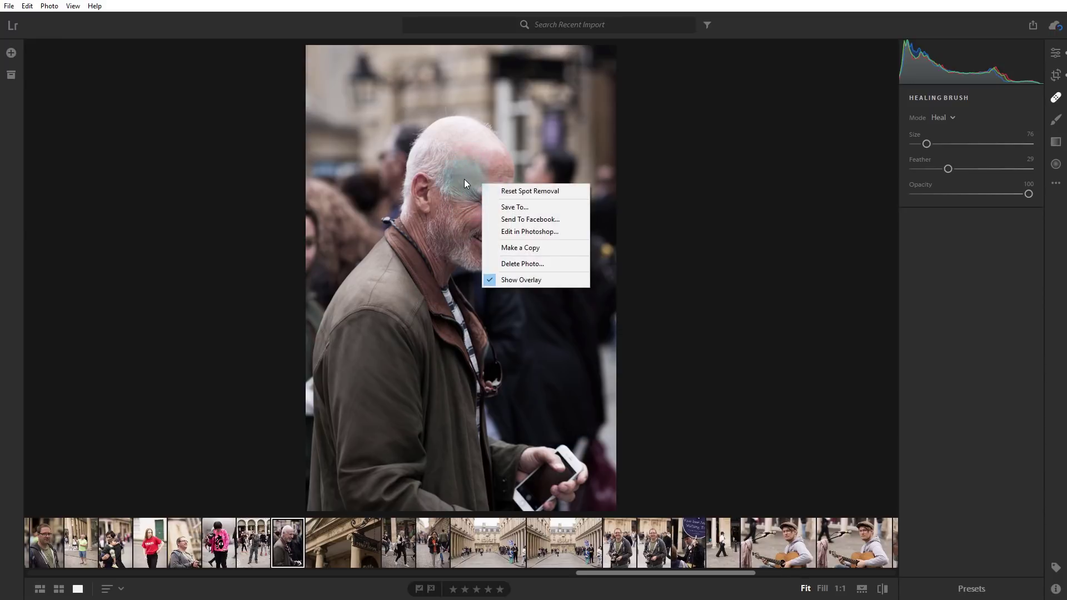
left_click(460, 178)
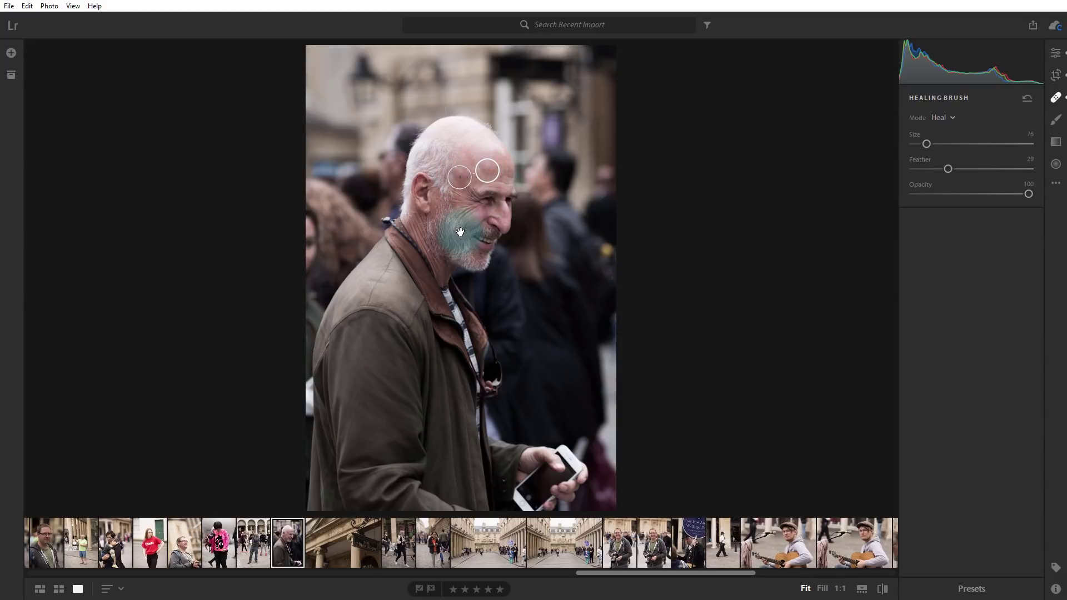
key("ctrl+z")
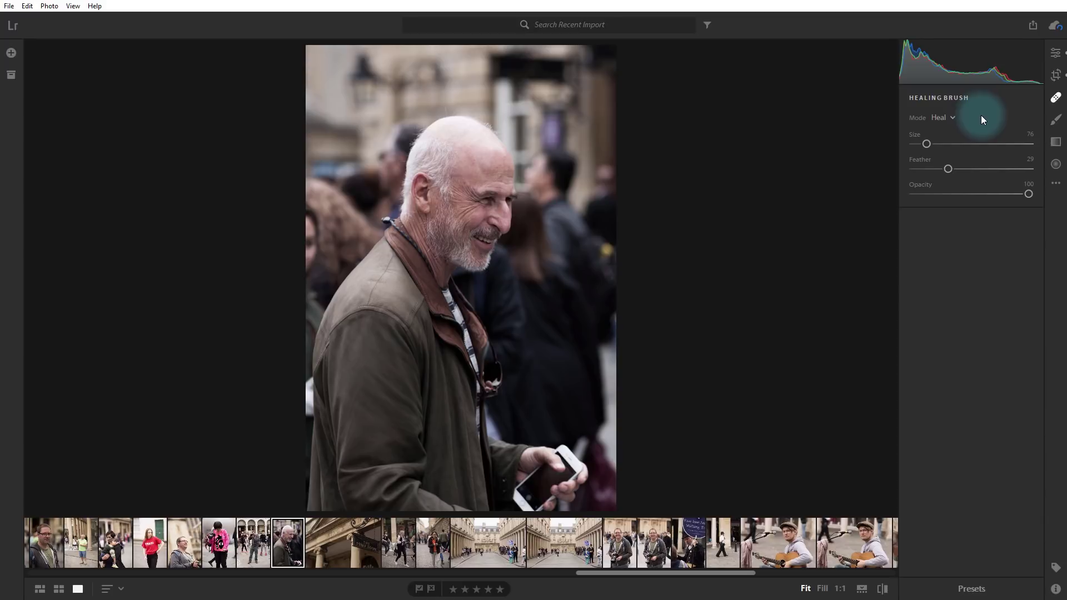
Zoom the face to 1:1, heal a stroke from brow past the nose, and pan up
left_click(839, 593)
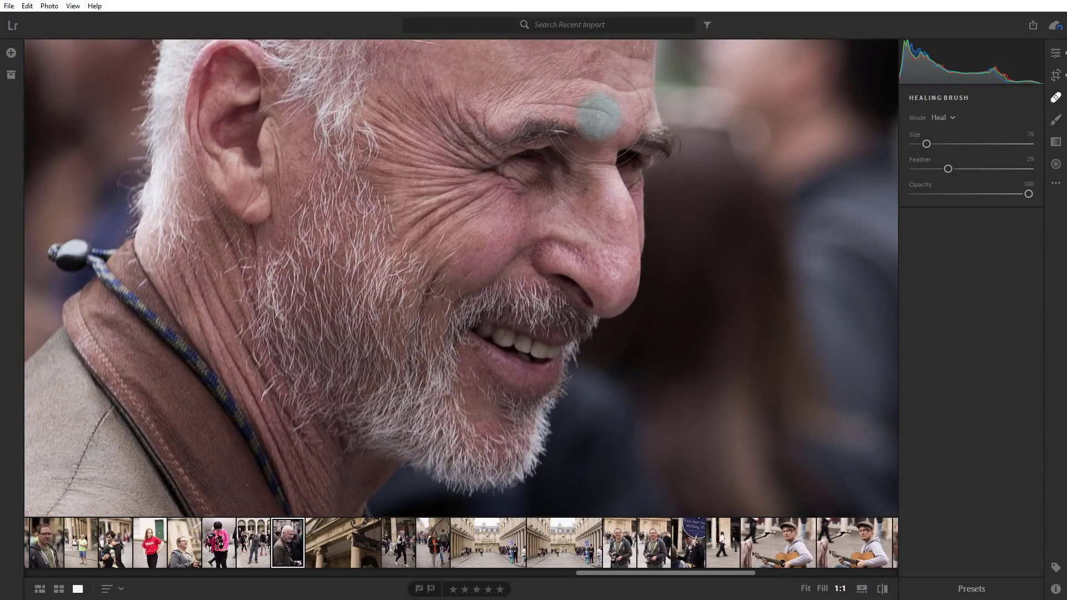
left_click_drag(597, 115, 572, 374)
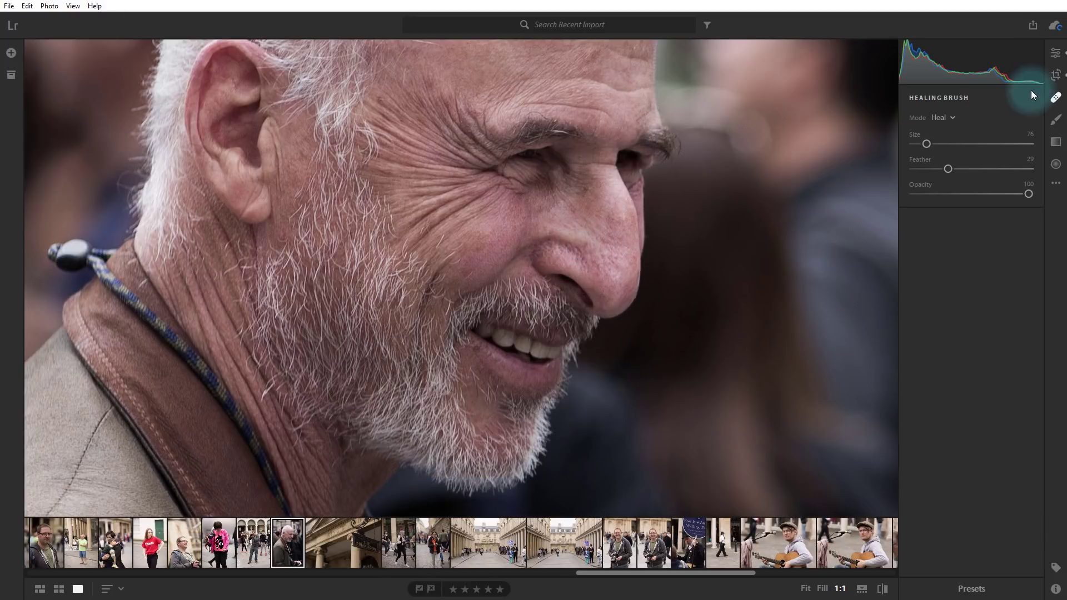
left_click(1059, 54)
left_click_drag(452, 102, 453, 250)
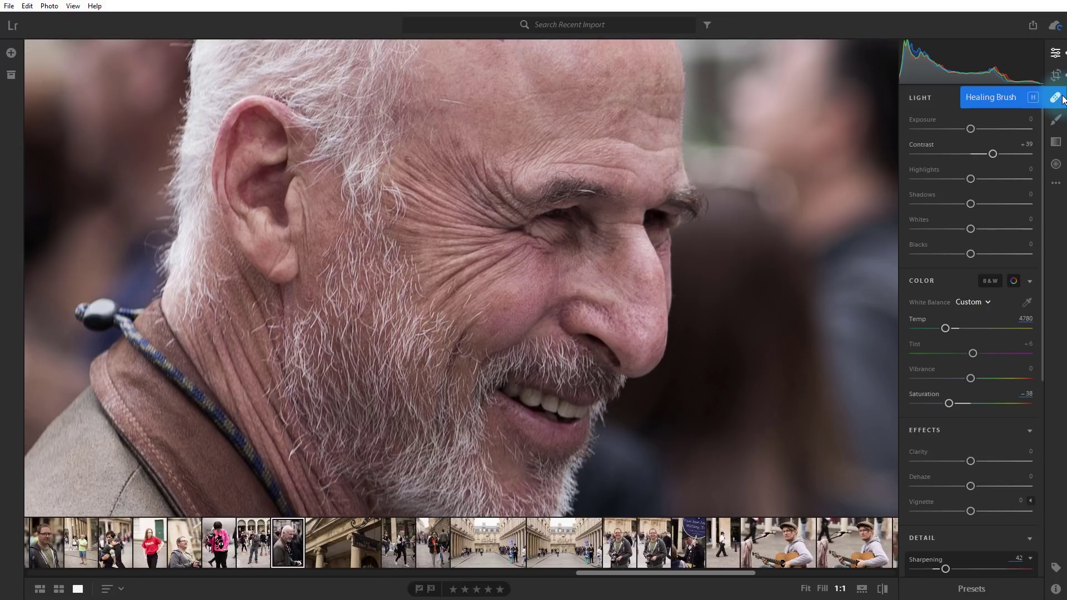
Back in the Healing Brush, check a heal spot's options, then toggle between Fit and 1:1
left_click(1056, 101)
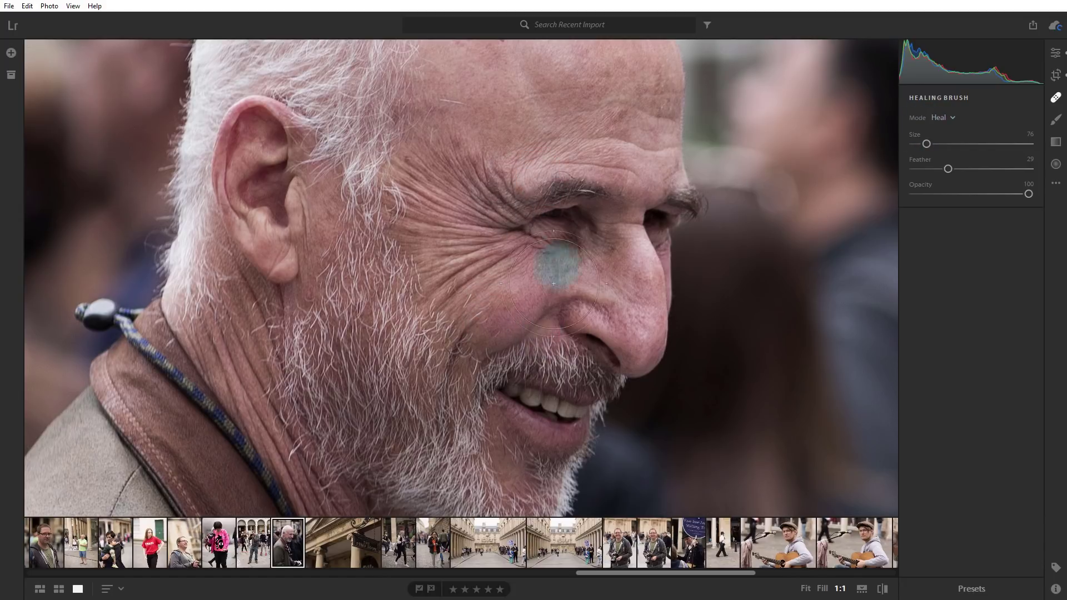
right_click(569, 179)
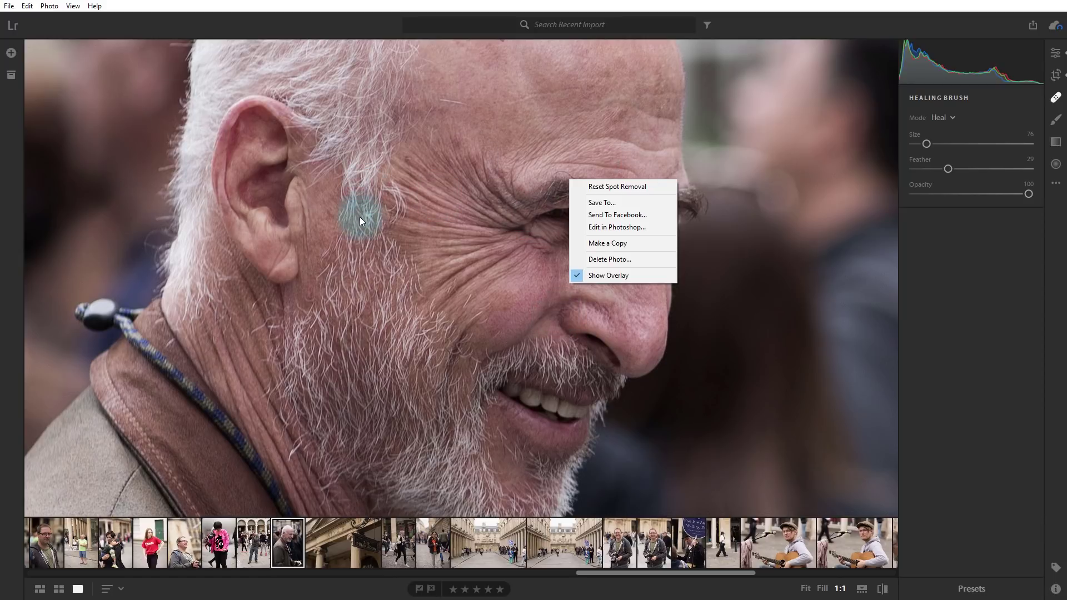
key("Escape")
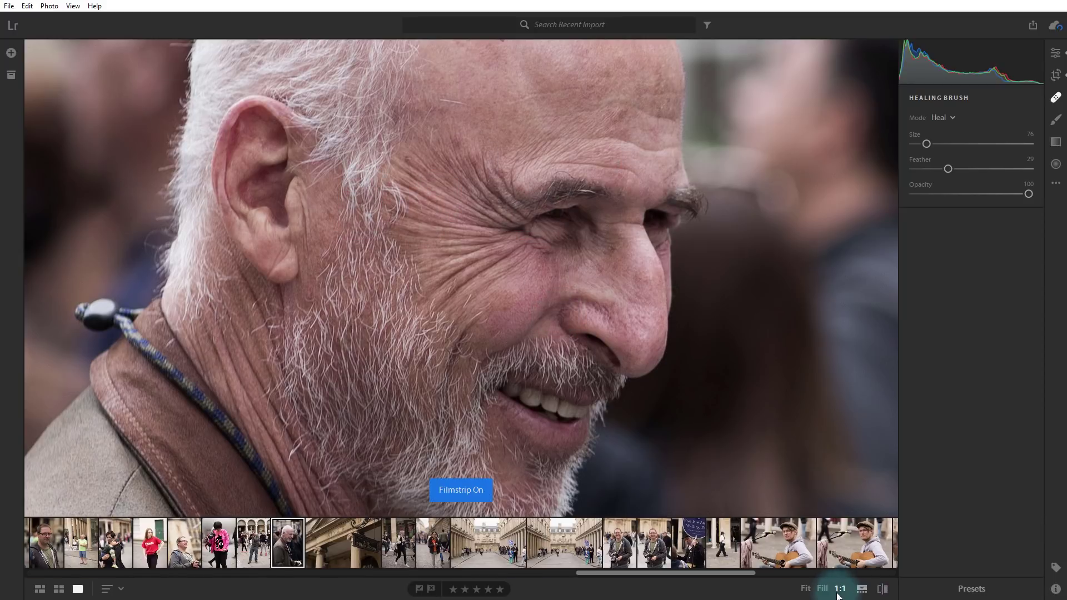
left_click(807, 591)
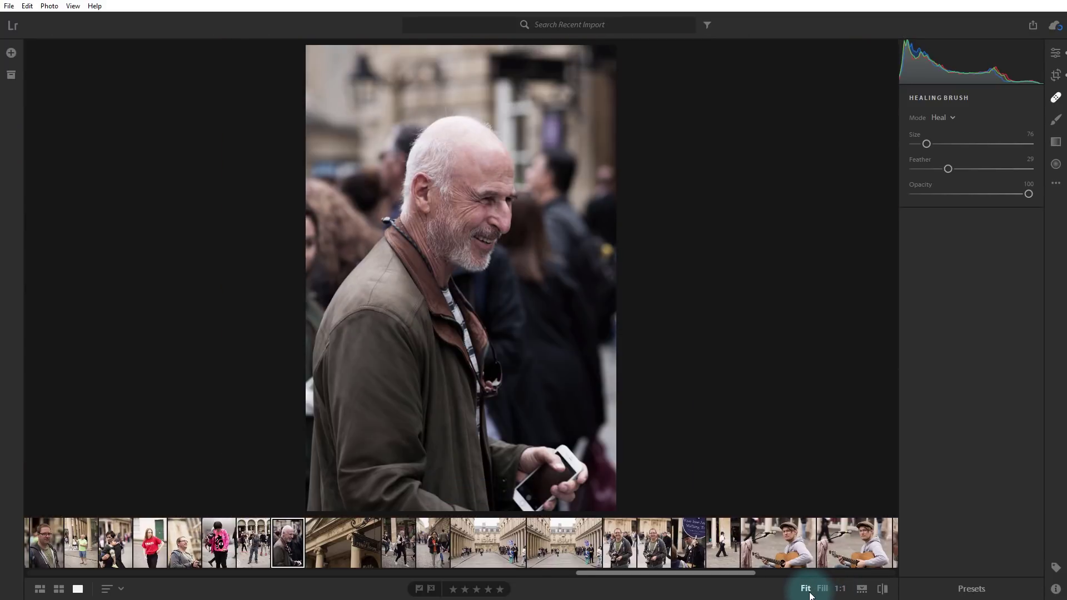
left_click(840, 589)
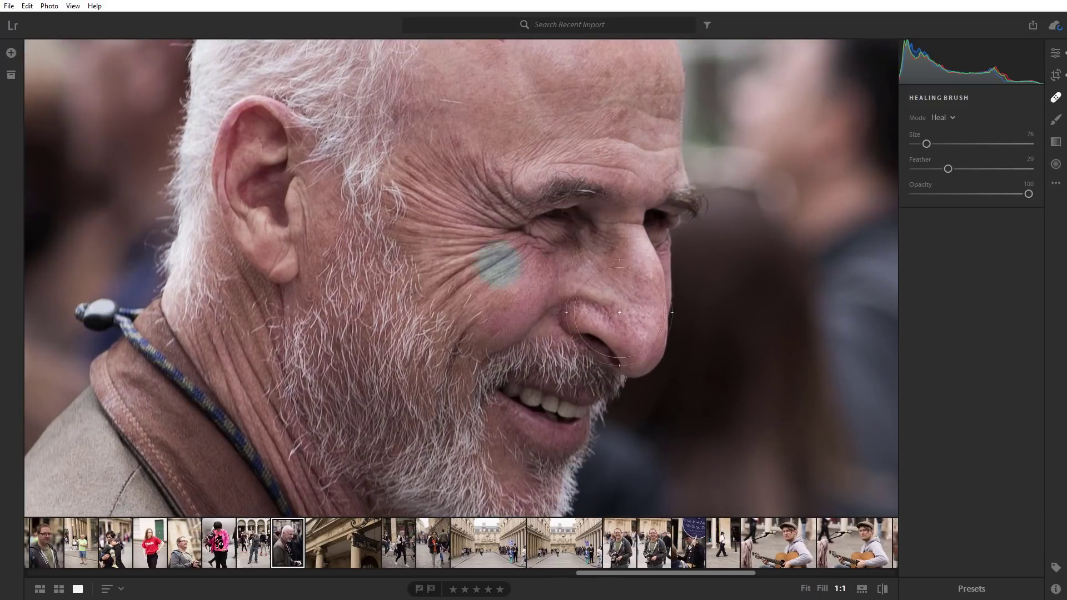
Heal the scalp blemish with a size-21 healing brush, sampling clean skin just above it
left_click(1055, 52)
left_click_drag(624, 189, 503, 282)
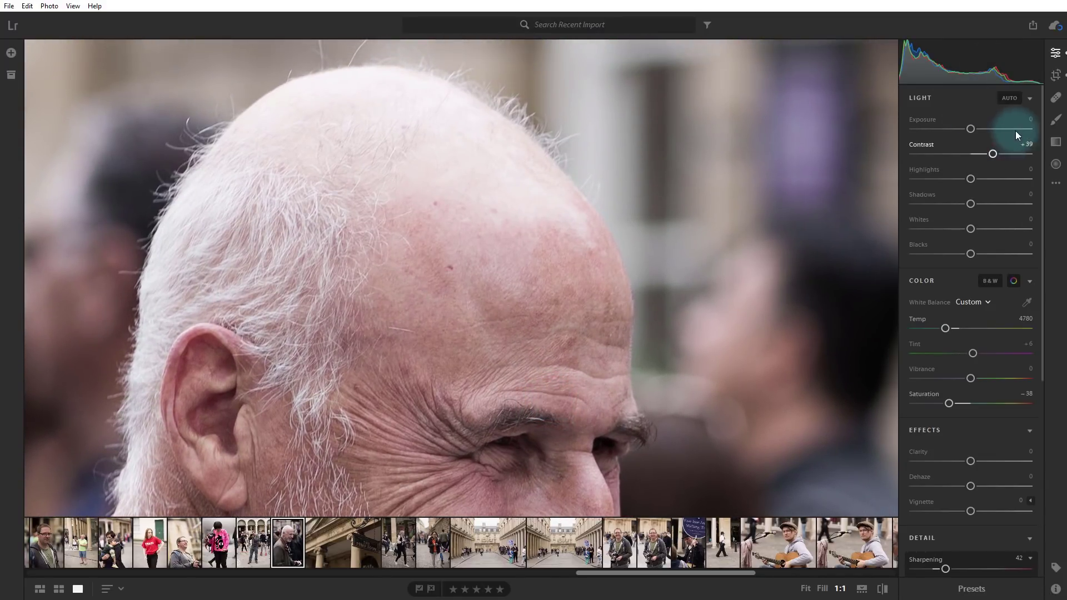
left_click(1055, 98)
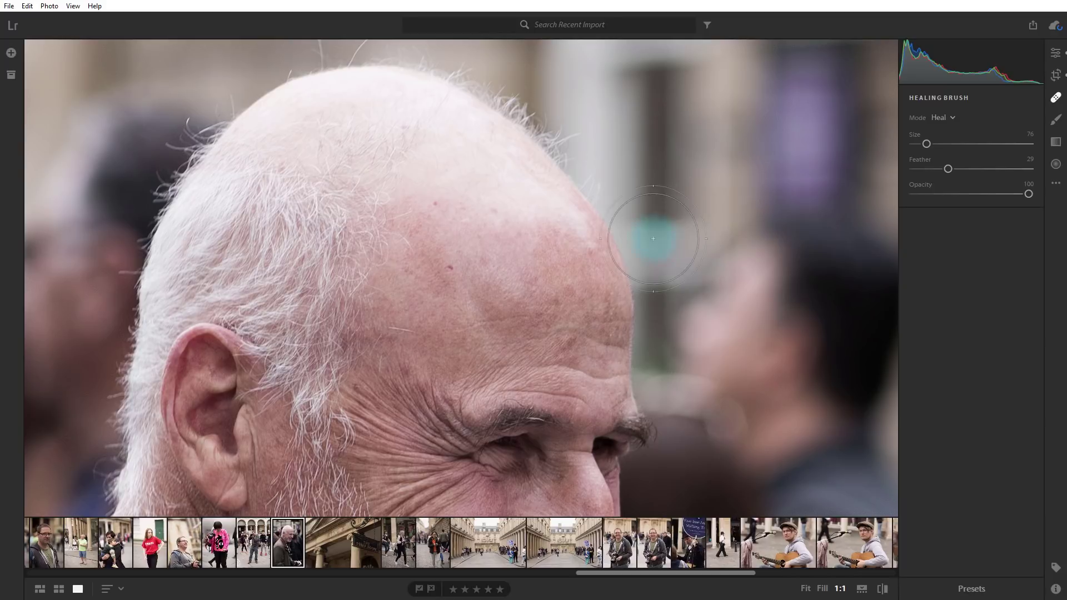
key("bracketleft")
key("bracketleft")
key("bracketleft")
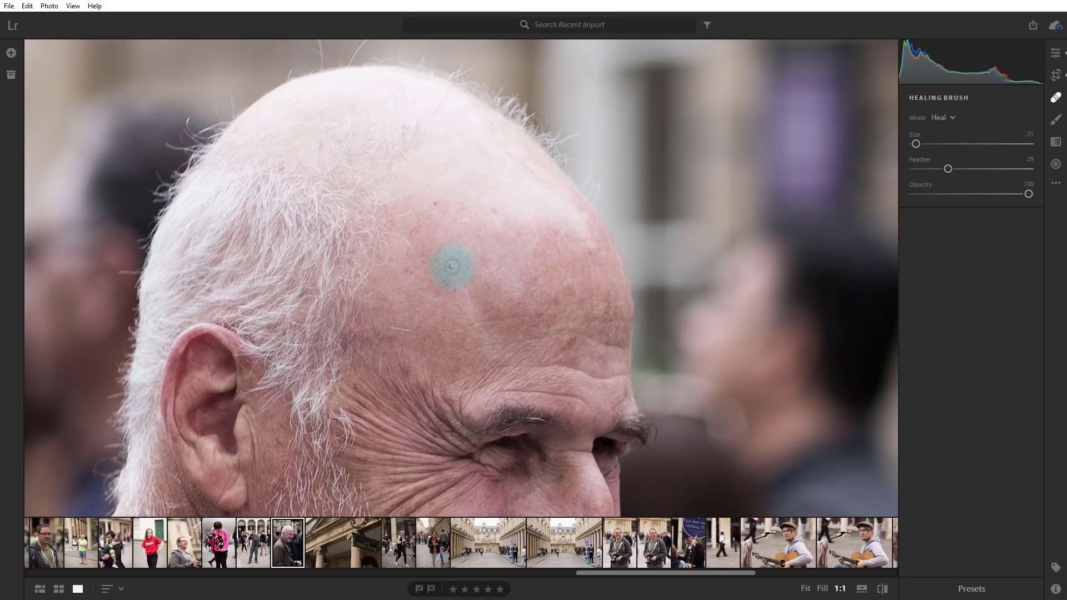
left_click(452, 267)
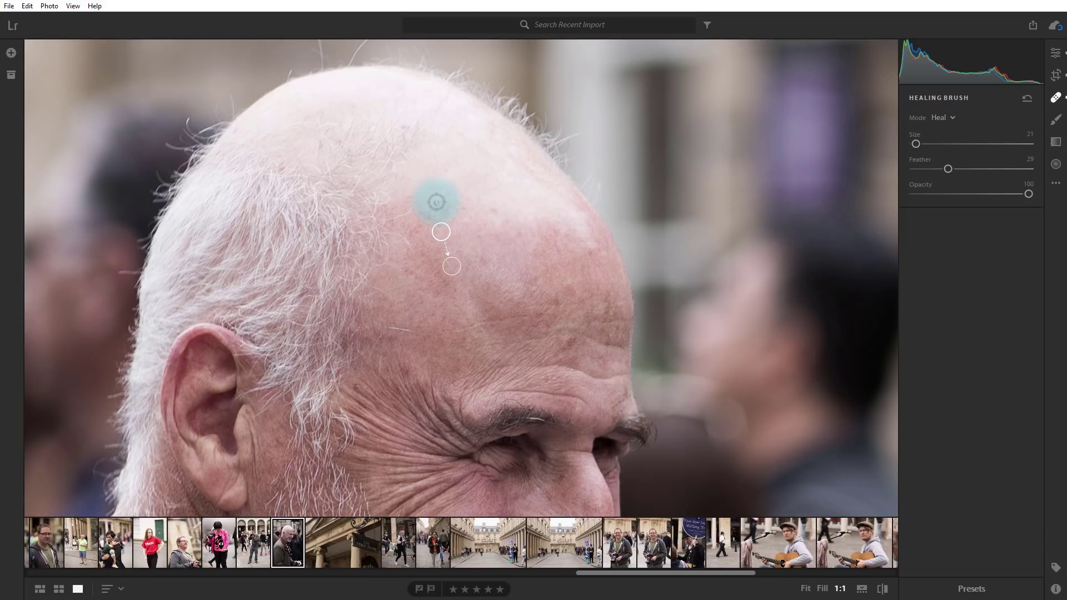
mouse_move(442, 231)
left_mouse_down()
mouse_move(452, 207)
mouse_move(470, 274)
mouse_move(462, 195)
mouse_move(454, 216)
mouse_move(473, 203)
left_mouse_up()
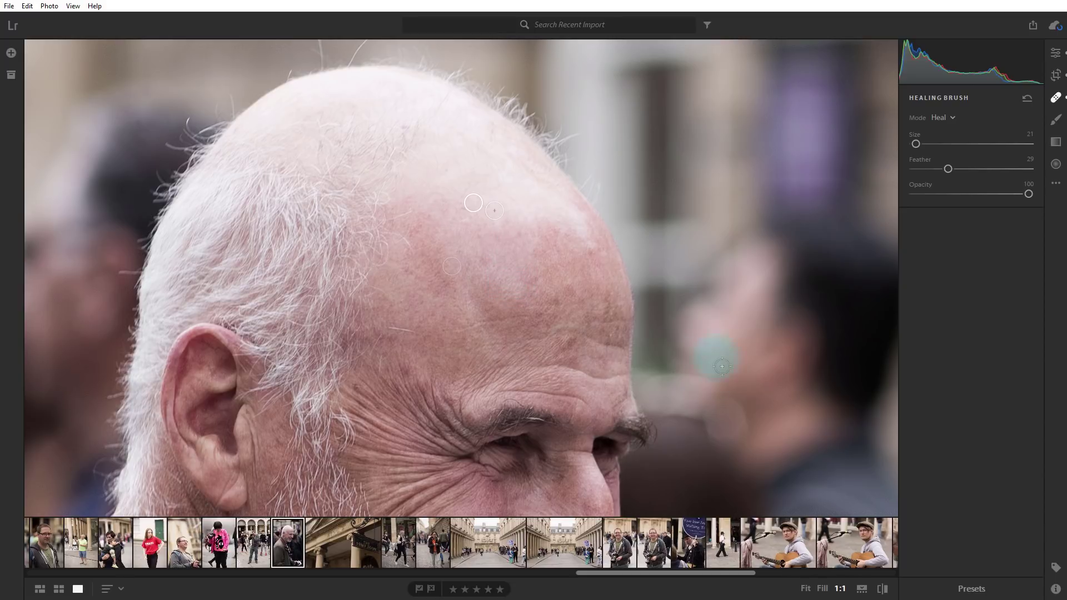
left_click(1056, 120)
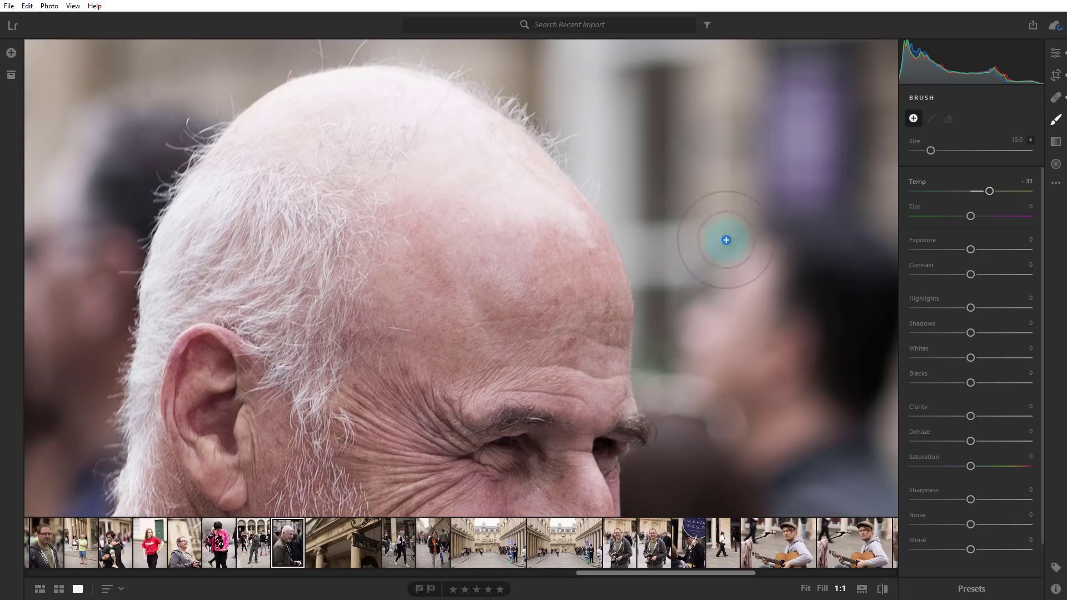
Paint a Temp +60 warming brush stroke on the background right of the man's head
left_click(1056, 53)
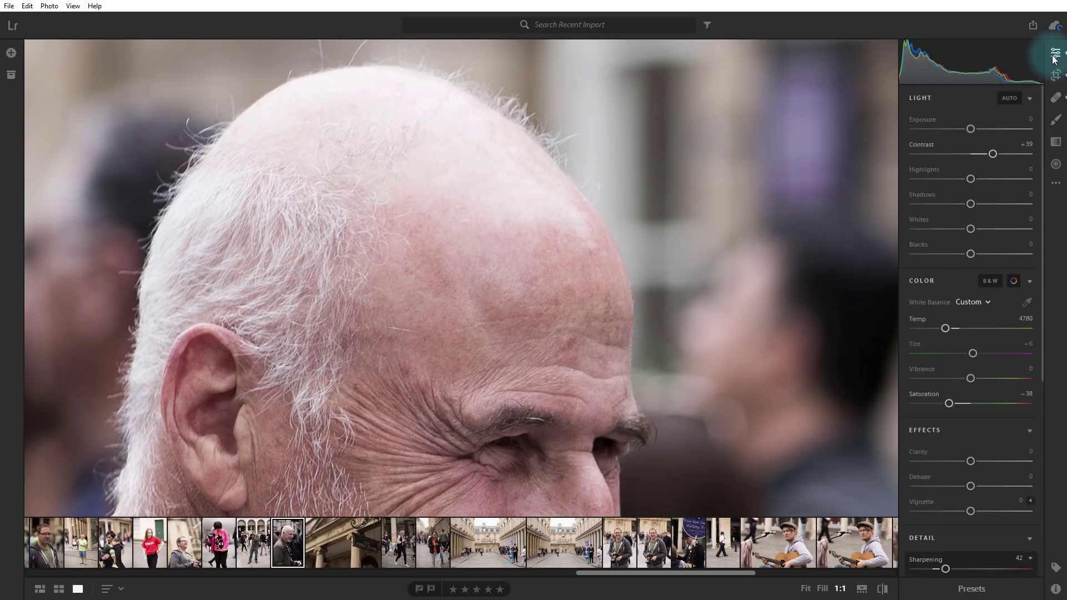
left_click(1056, 119)
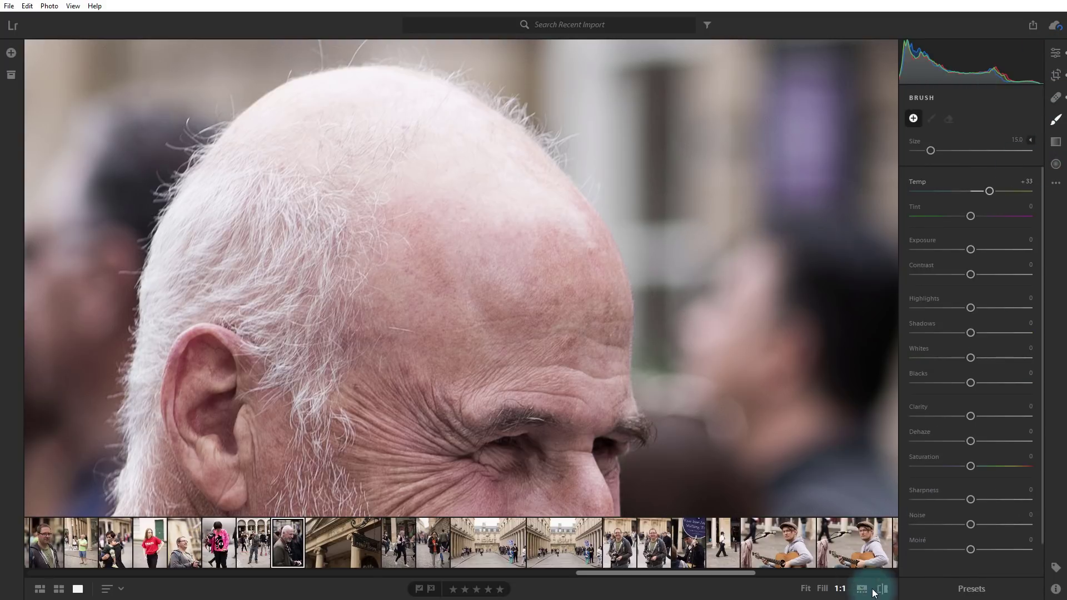
left_click(808, 590)
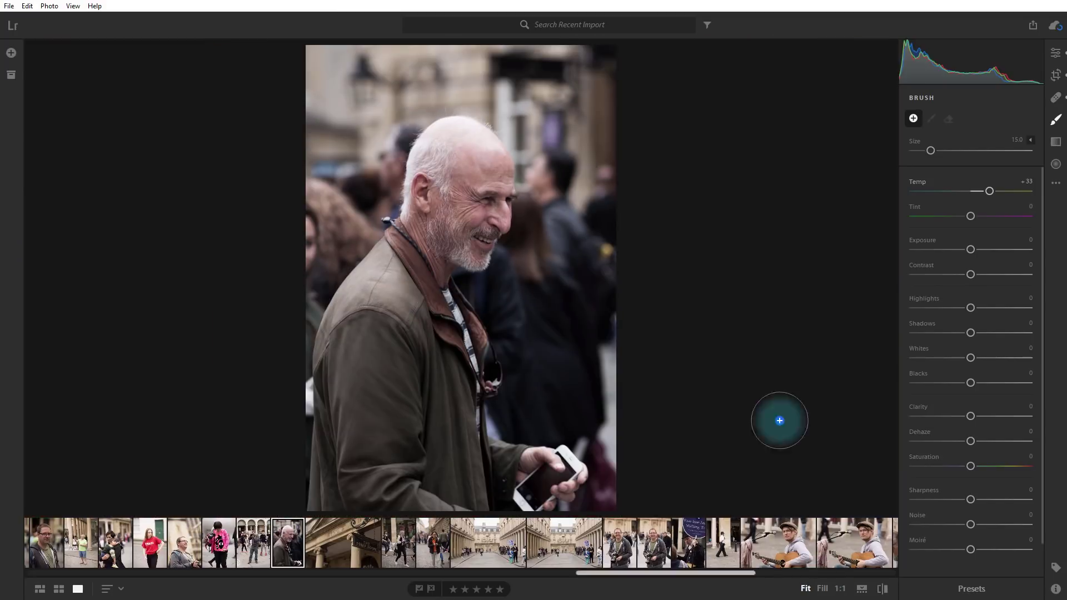
left_click(986, 143)
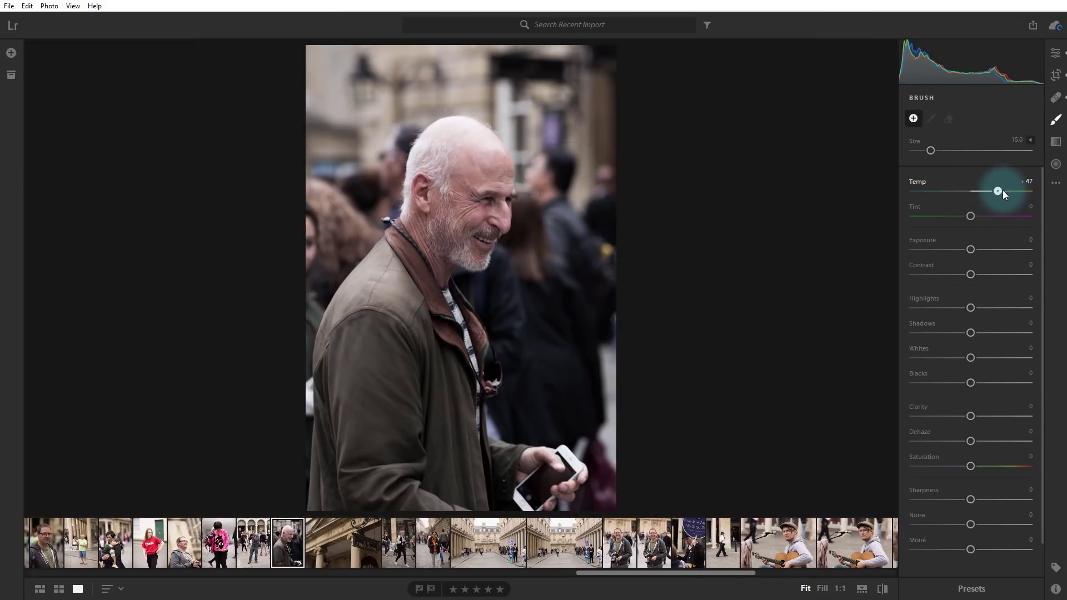
left_click_drag(1009, 191, 1010, 191)
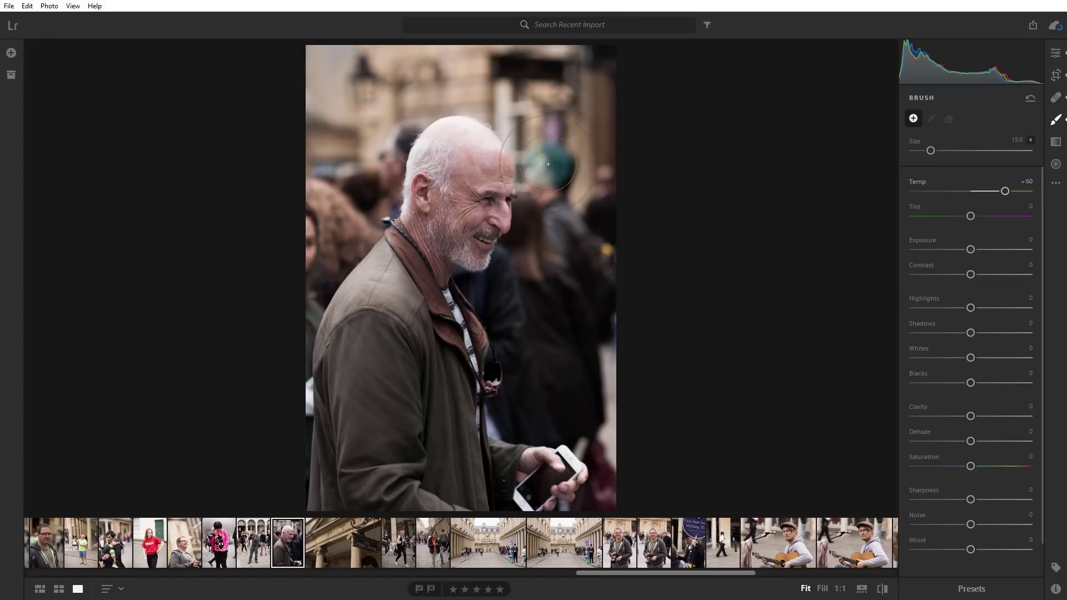
left_click_drag(360, 105, 507, 41)
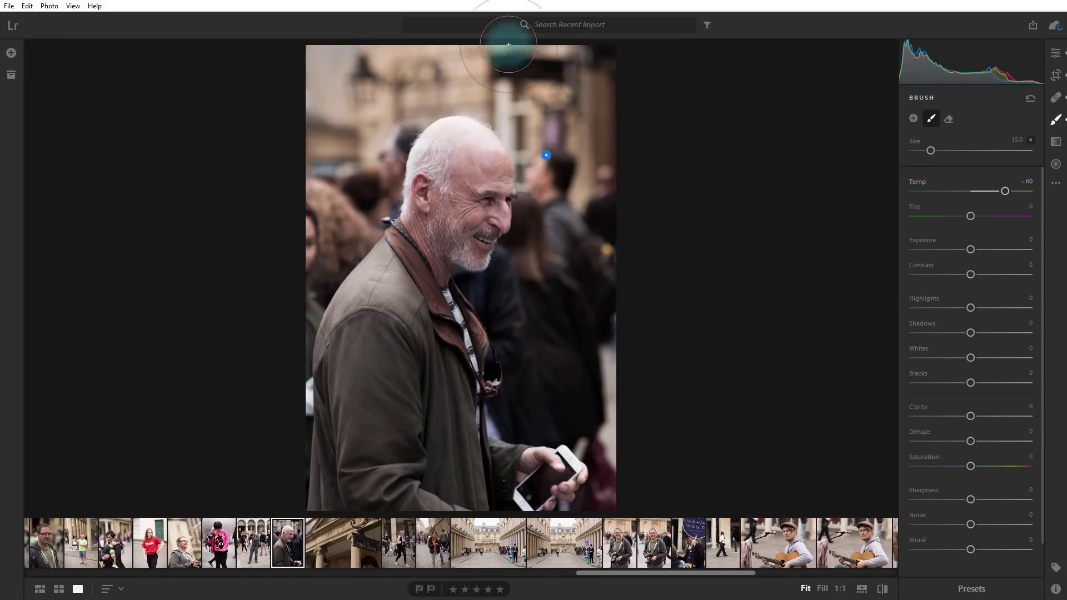
Switch to the Linear and then Radial Gradient tools, briefly checking the extra editing options
left_click(1060, 143)
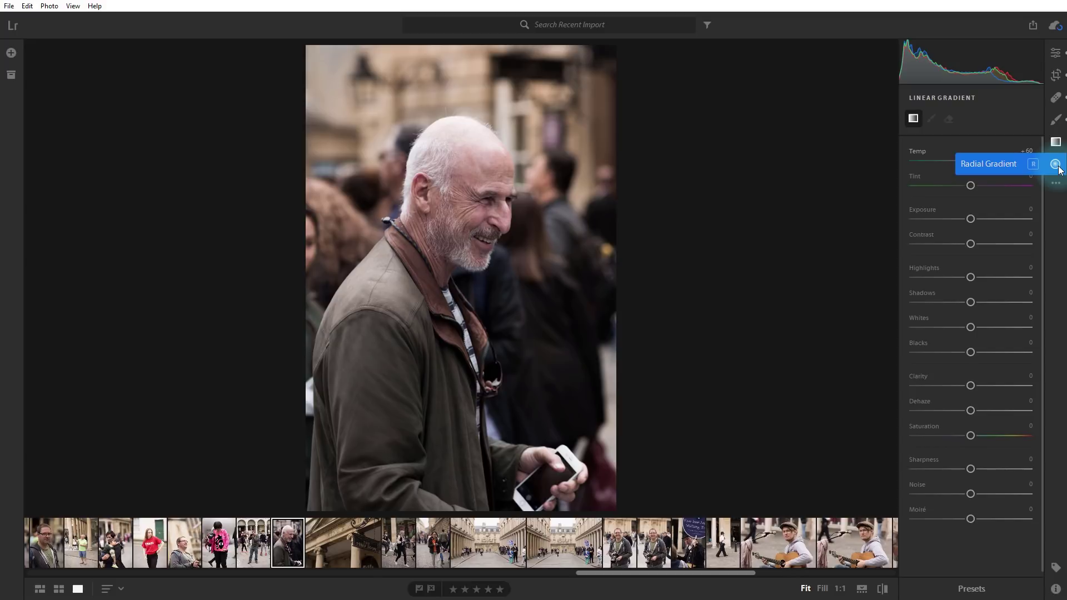
left_click(1056, 164)
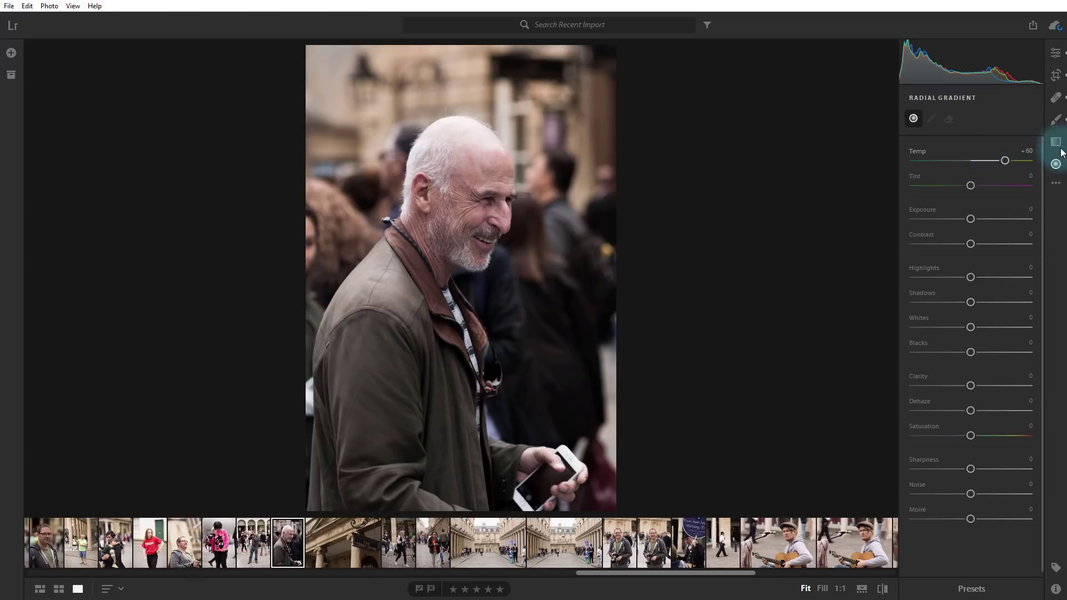
left_click(1058, 185)
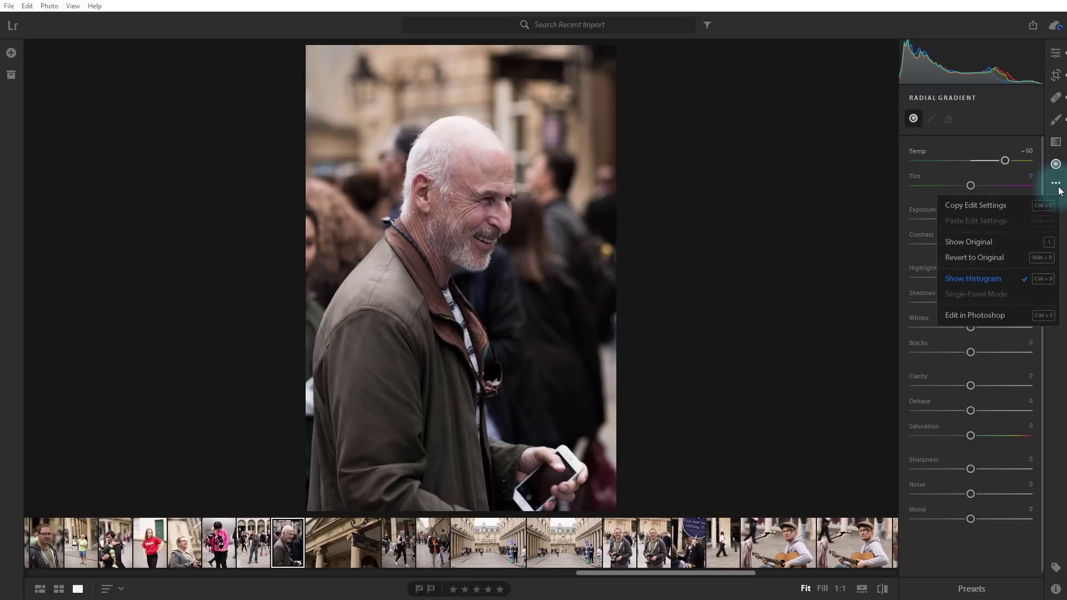
left_click(1057, 184)
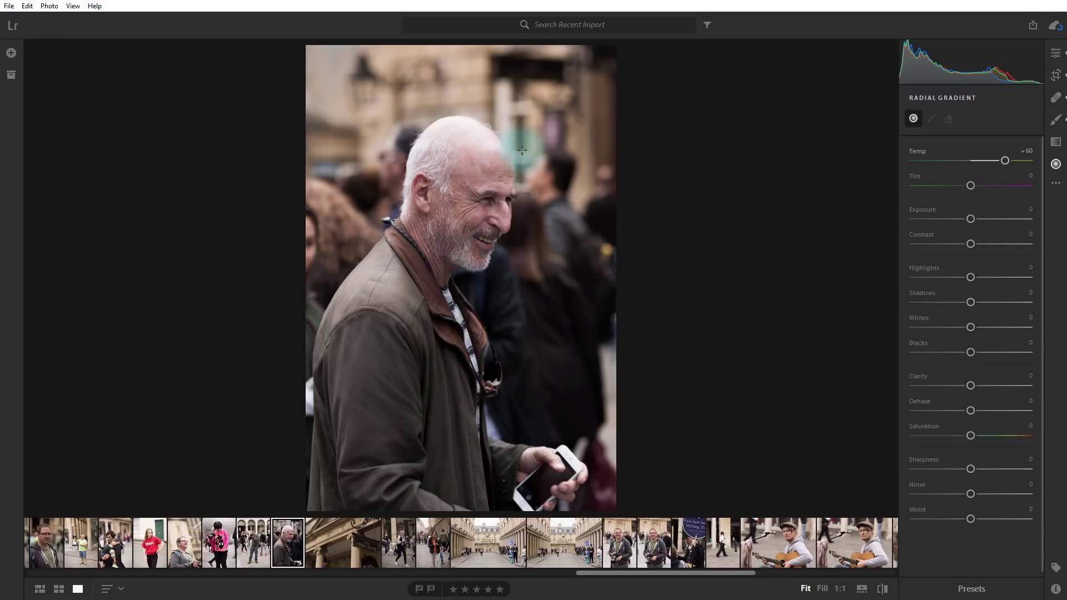
left_click(1029, 25)
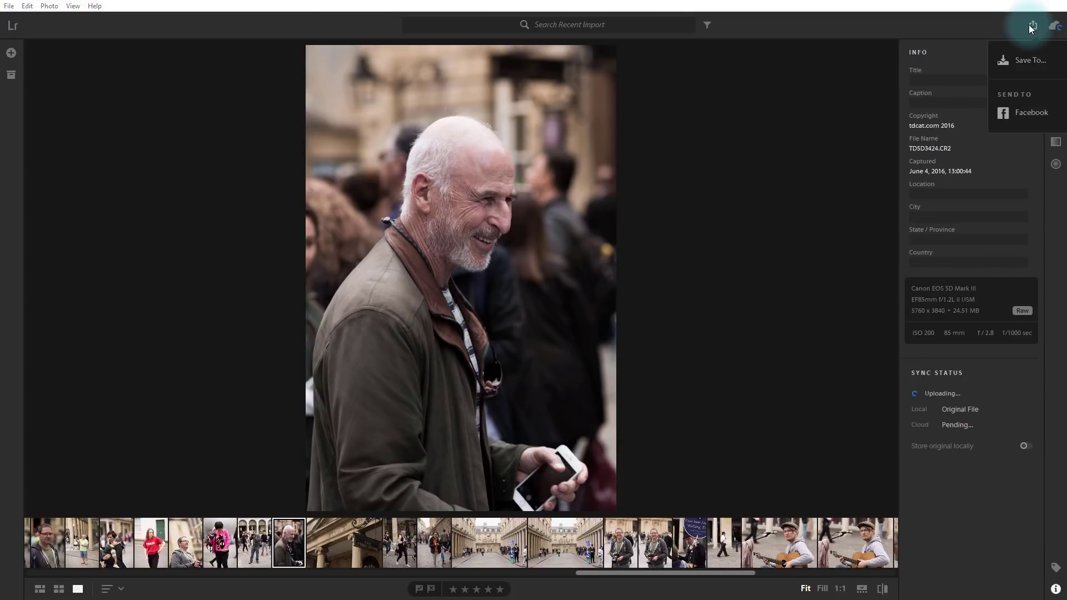
left_click(1029, 60)
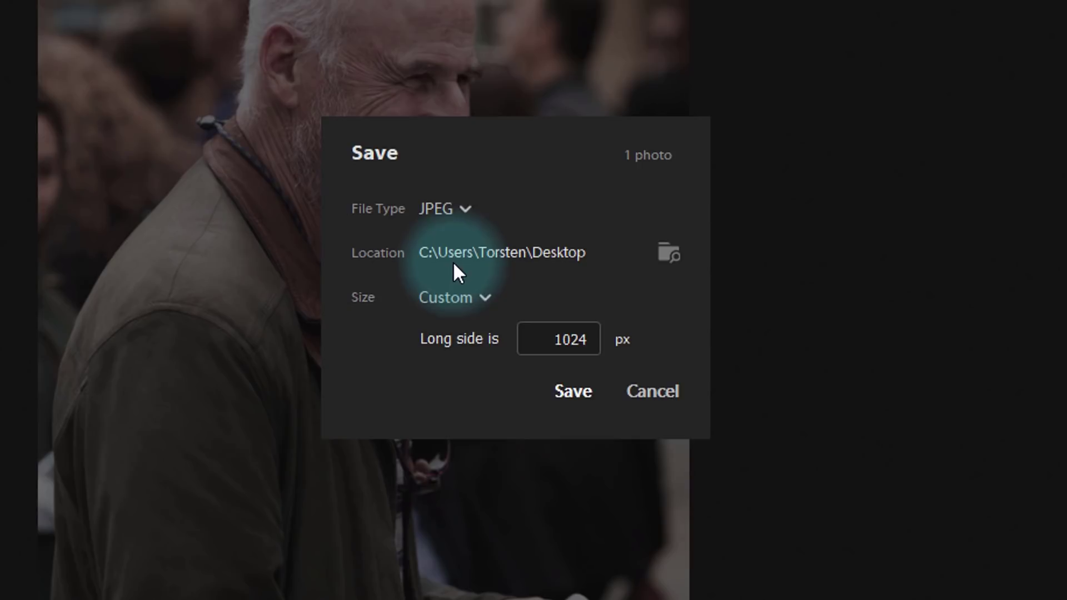
left_click(447, 208)
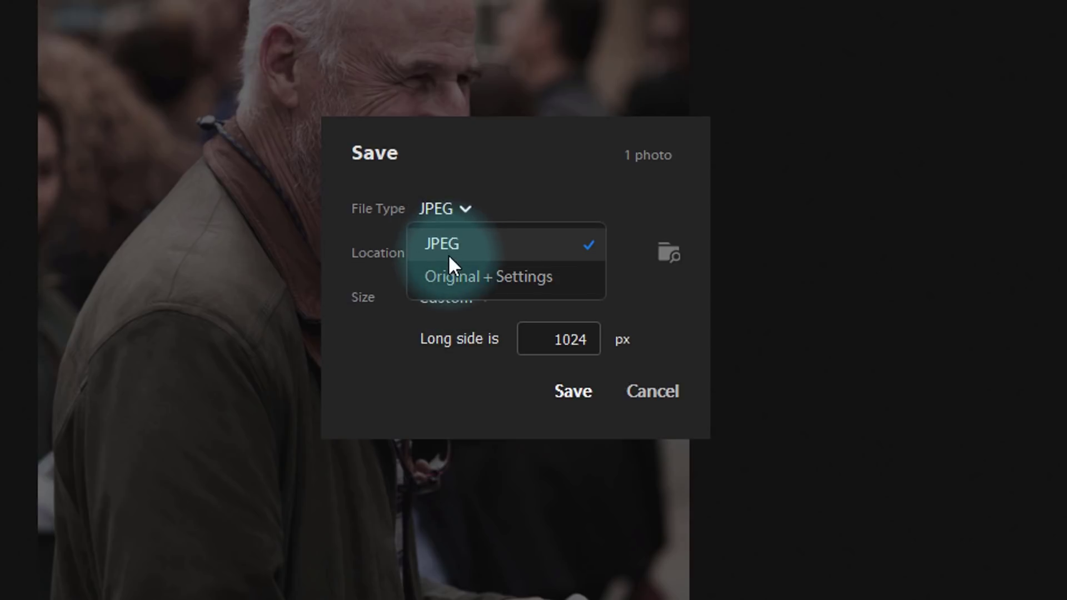
left_click(456, 215)
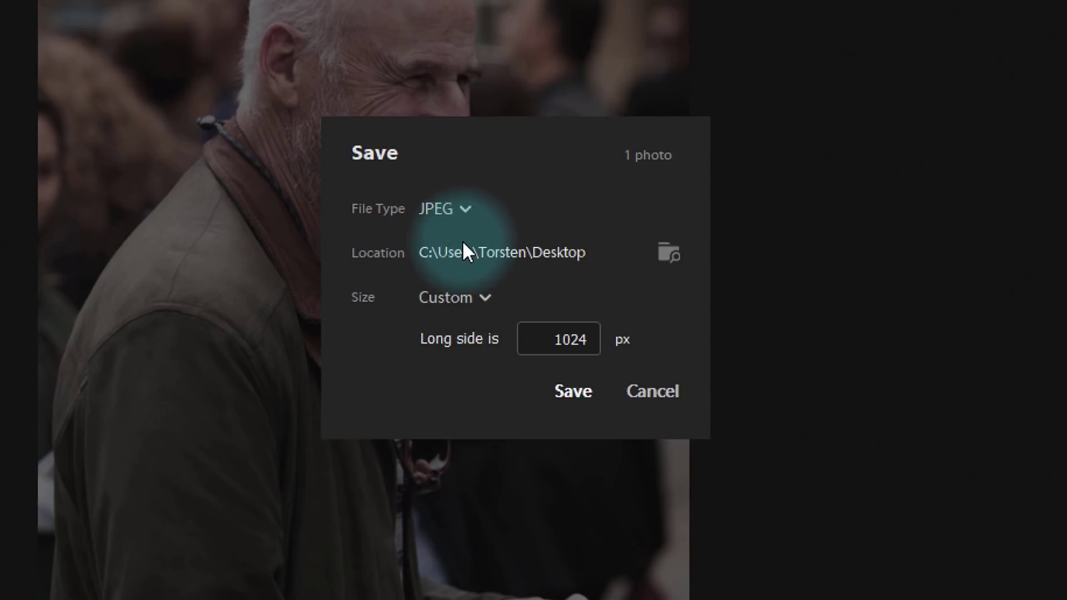
left_click(486, 302)
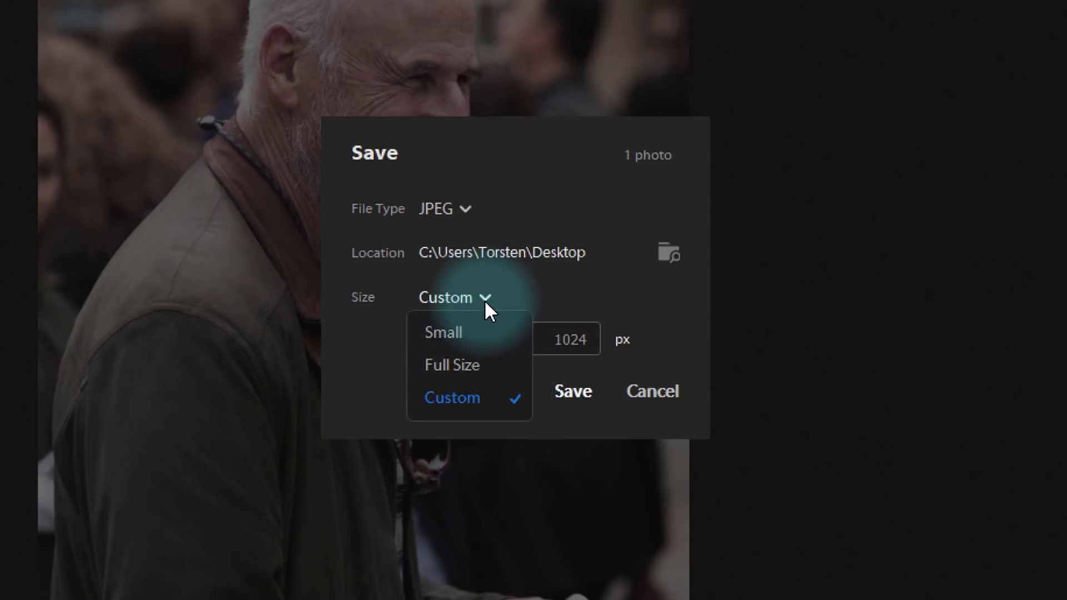
left_click(444, 412)
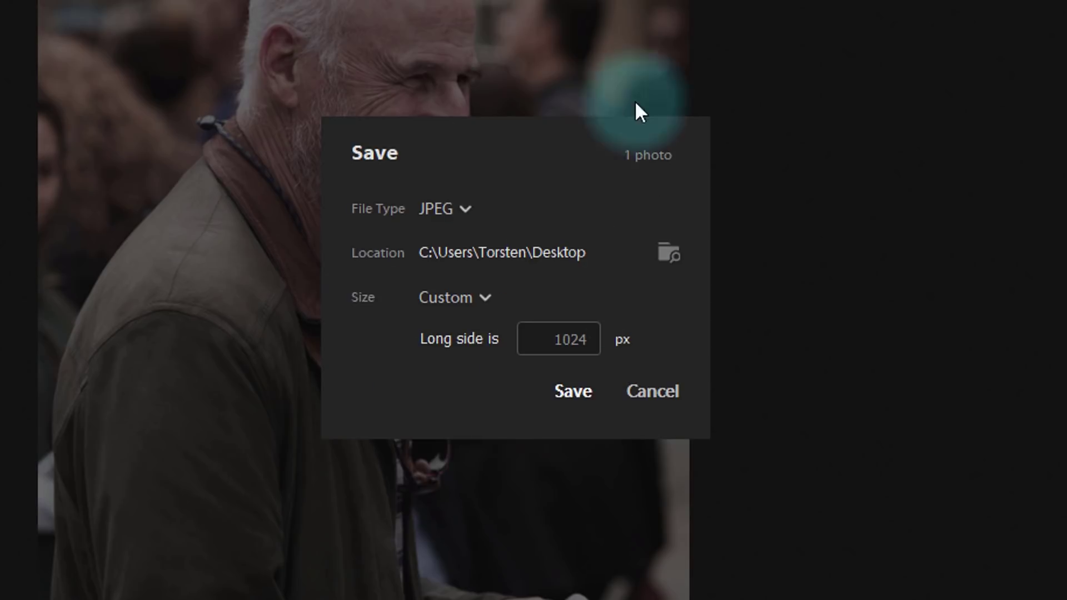
left_click(453, 214)
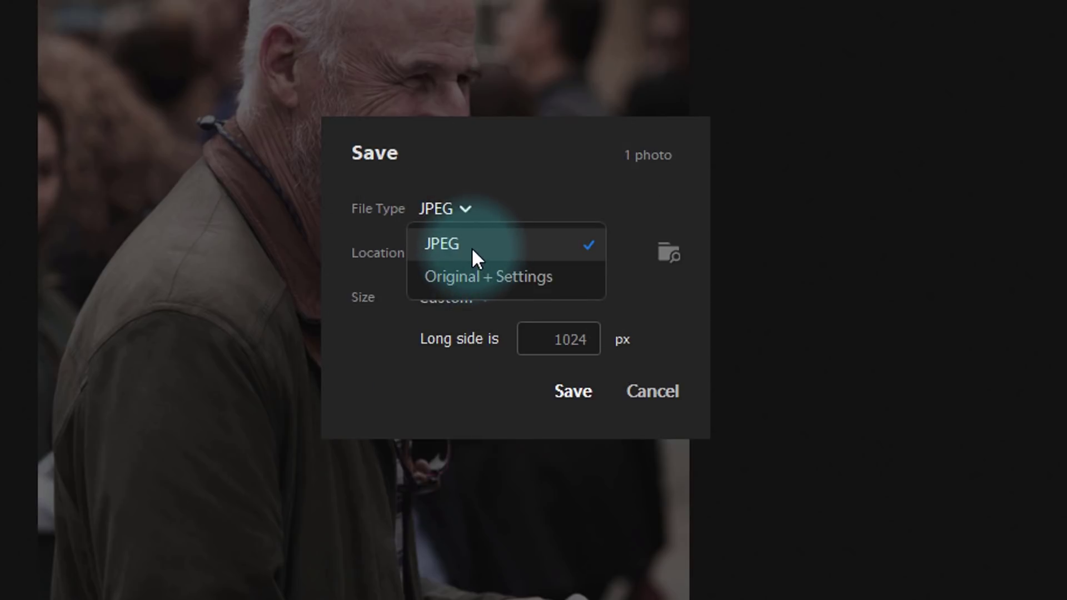
left_click(466, 211)
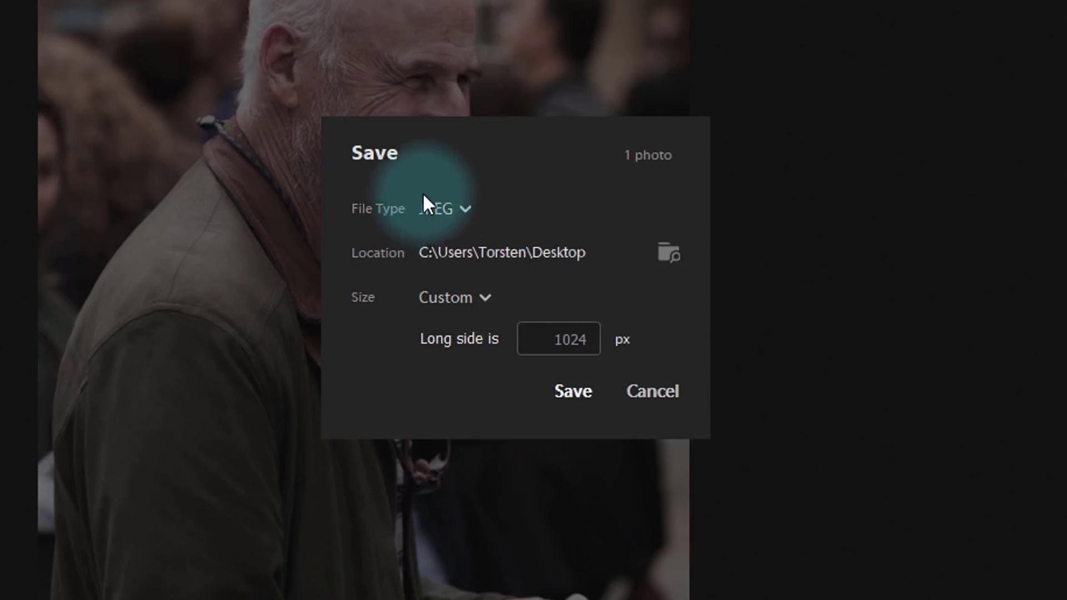
left_click(677, 392)
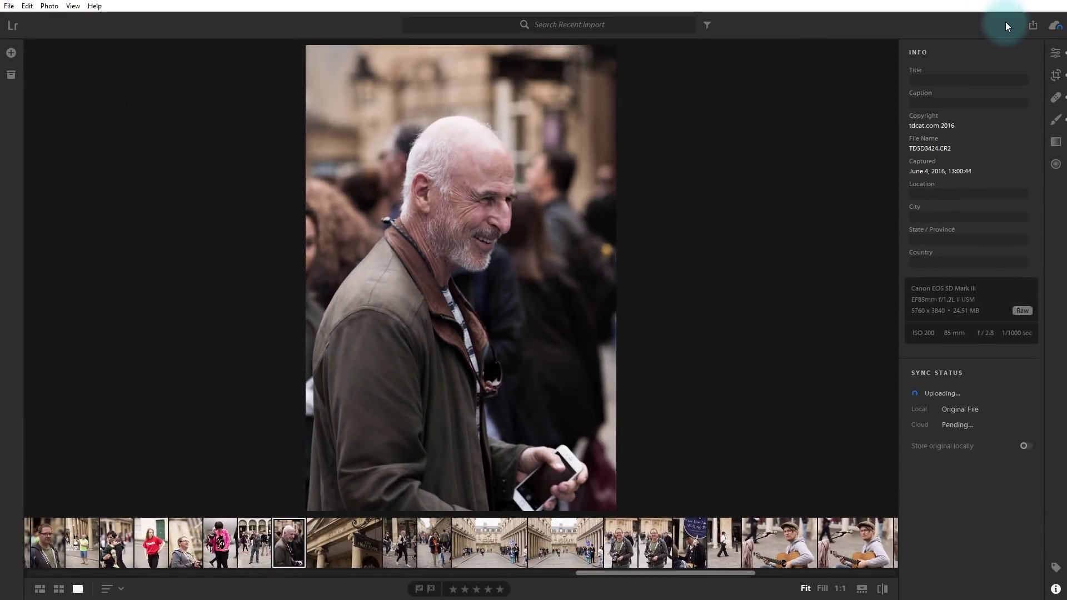
Check the cloud storage and syncing status, then close the details
left_click(1055, 25)
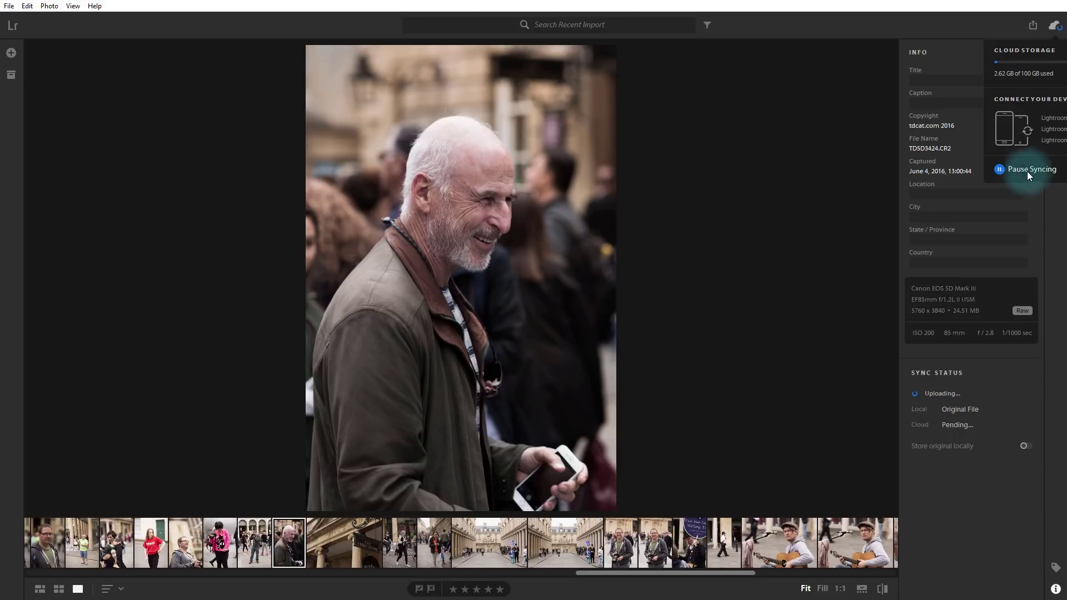
left_click(1027, 205)
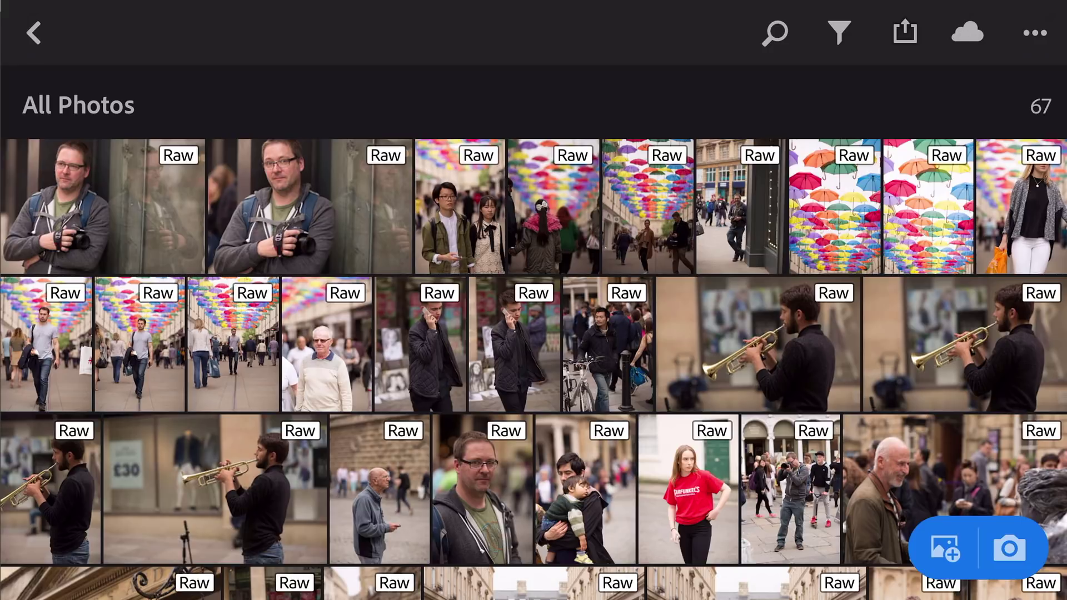
Scroll through All Photos on the iPhone to find the bald man's street photo
scroll(534, 334, "down", 3)
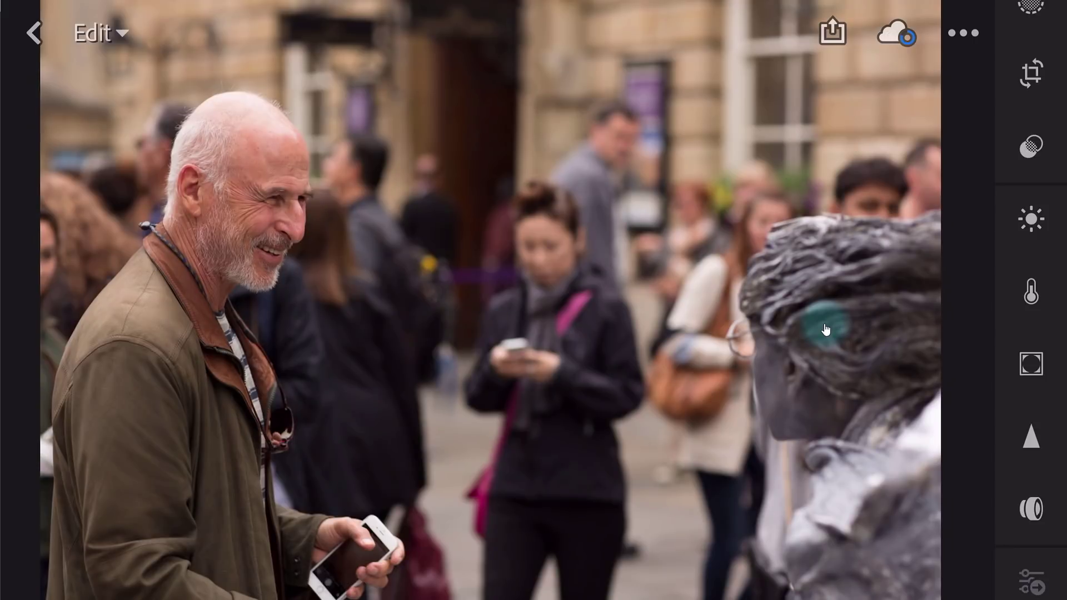
left_click(895, 33)
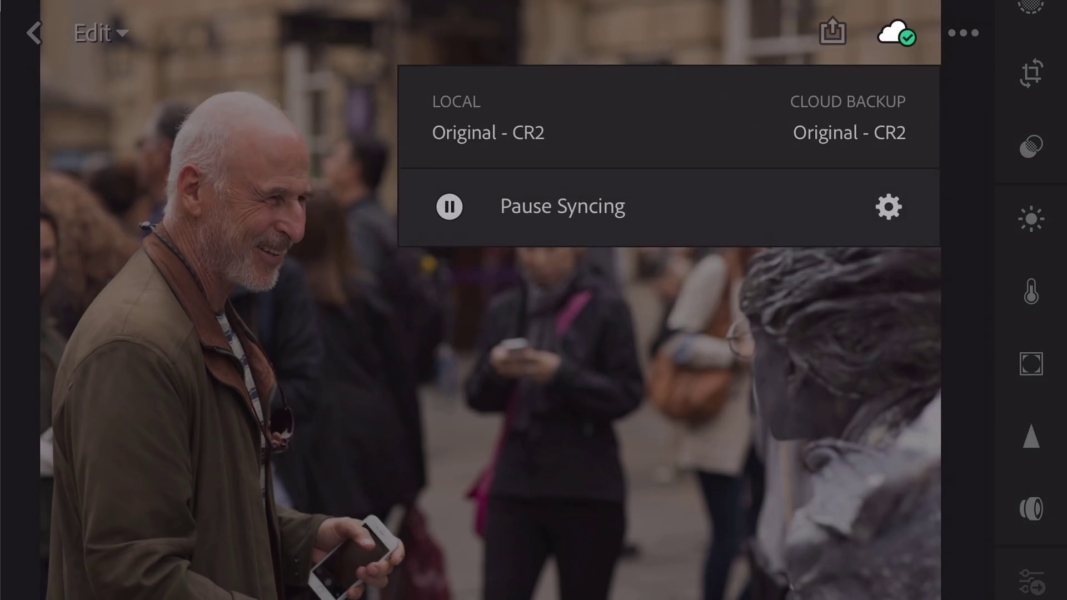
left_click(879, 374)
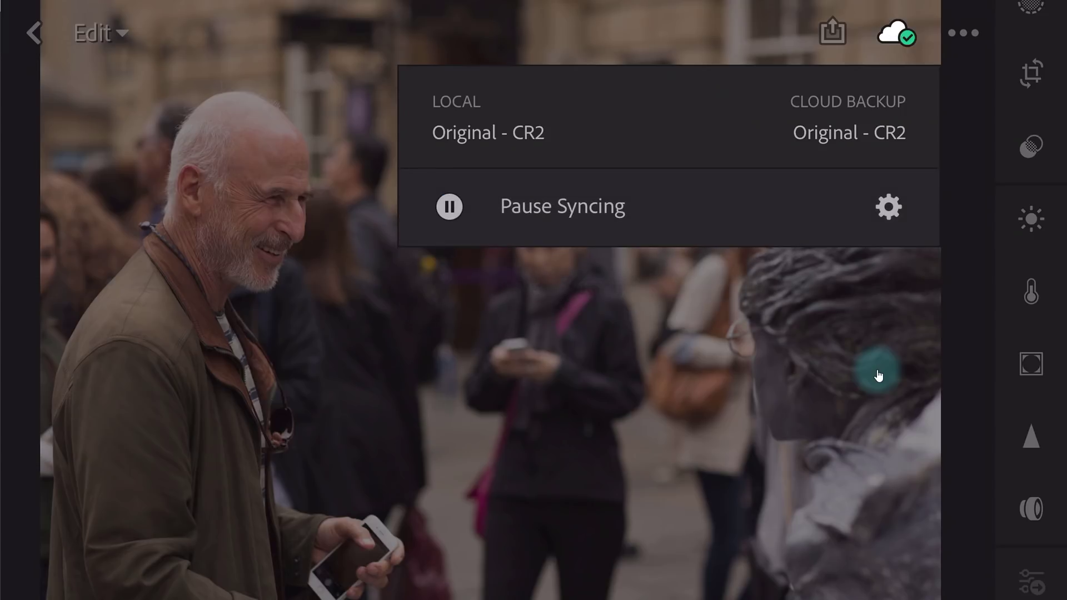
left_click(879, 376)
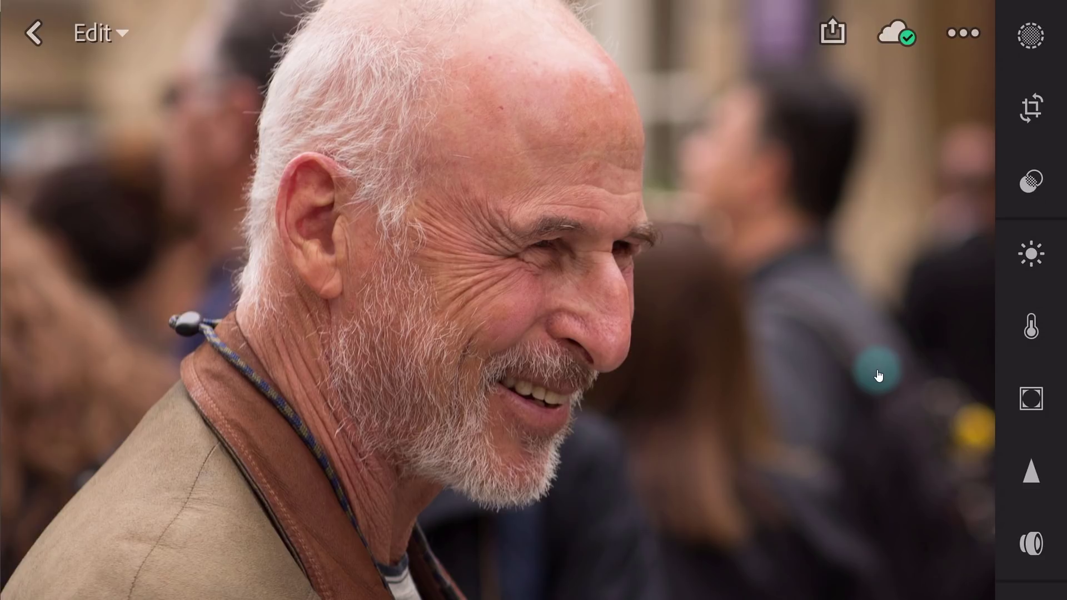
left_click(879, 376)
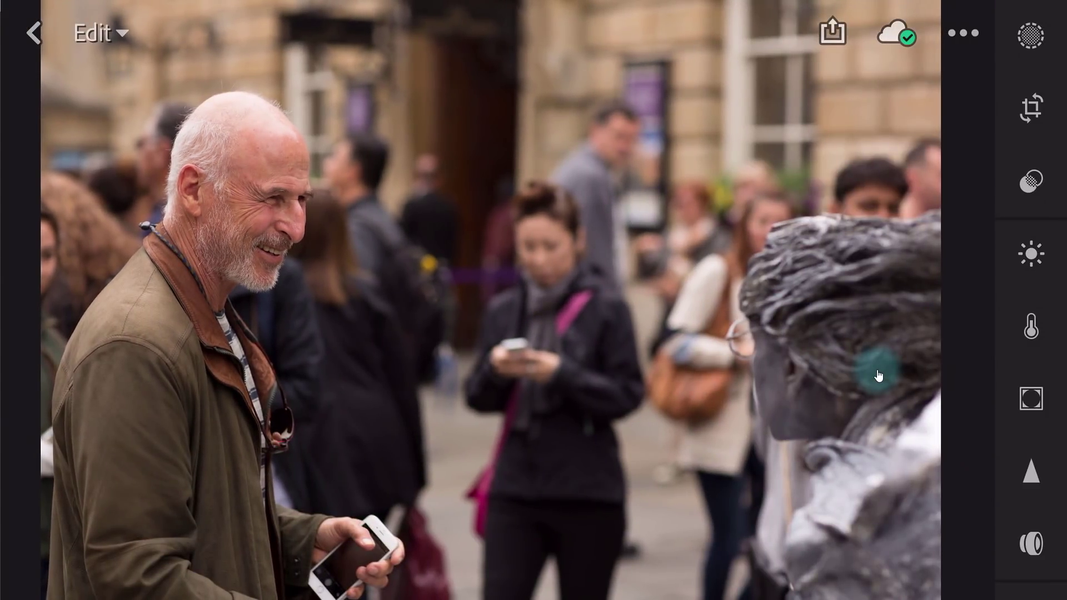
Start cropping and unlock the 3 × 2 aspect ratio for a free-form crop
key("c")
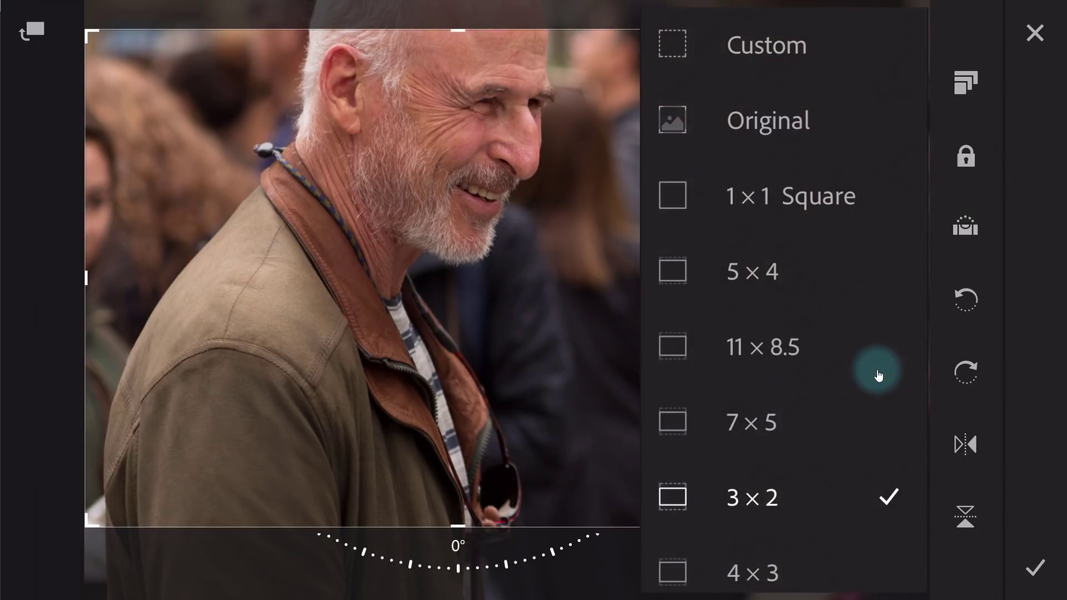
left_click(879, 376)
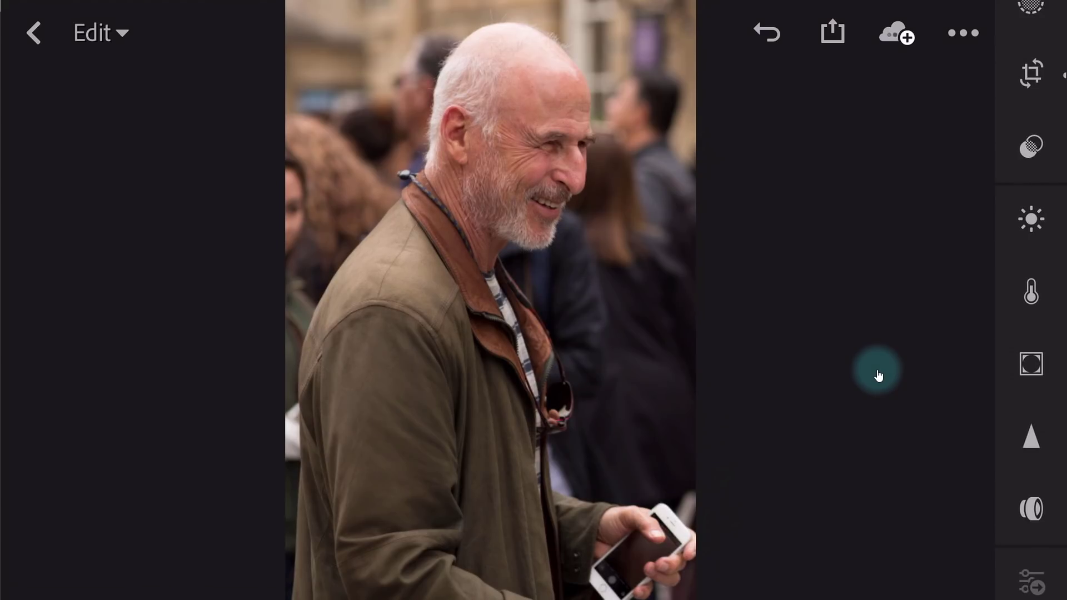
Bring up the Light adjustments to reach the tone curve
key("e")
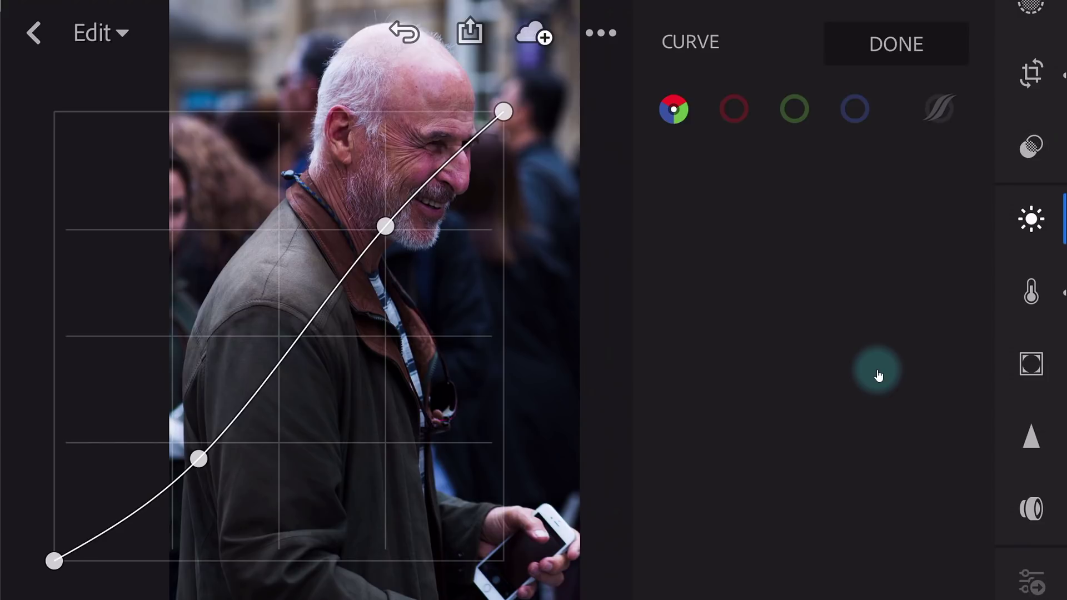
Undo both tone curve points, returning the curve to a straight line
key("ctrl+z")
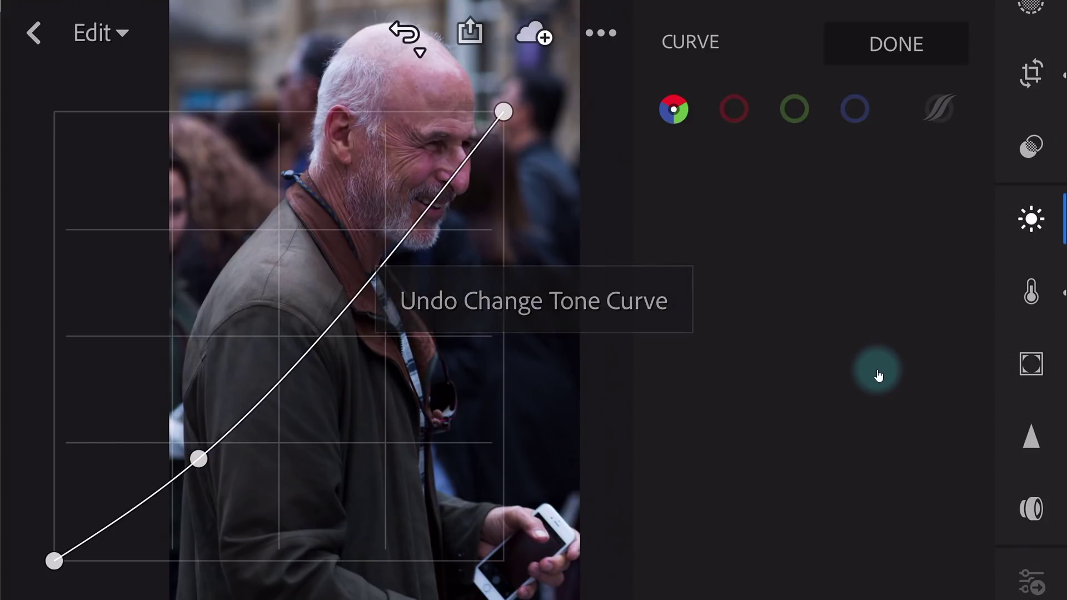
key("ctrl+z")
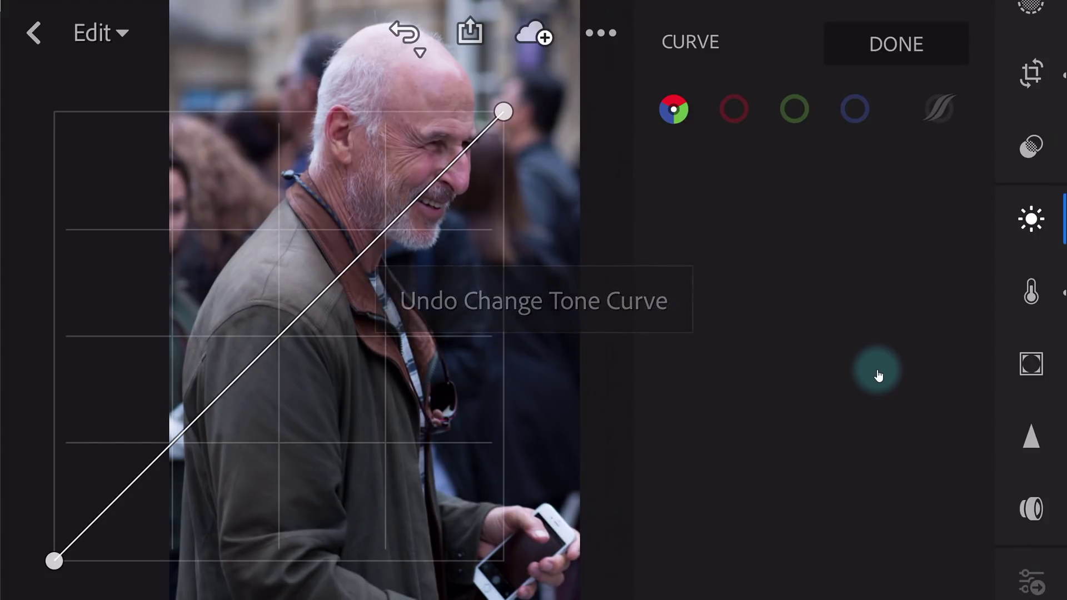